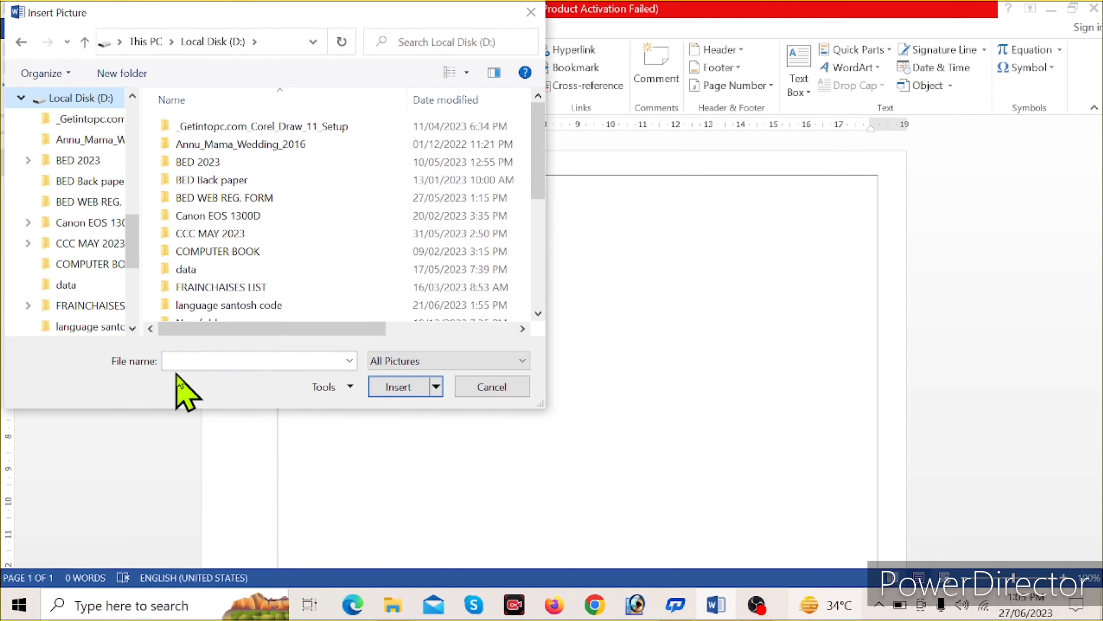
Step: Insert the logo image at the top-left, set text wrapping, and shrink it to about 2 cm
text(logo)
click(217, 376)
click(393, 384)
click(776, 78)
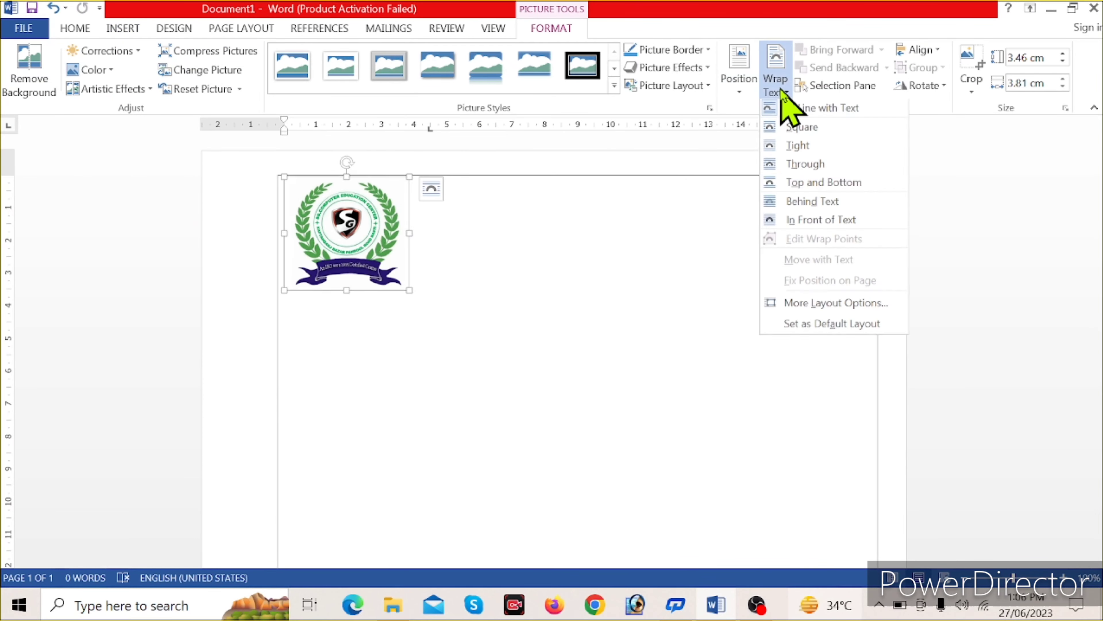
click(825, 219)
drag(523, 392, 353, 239)
click(421, 239)
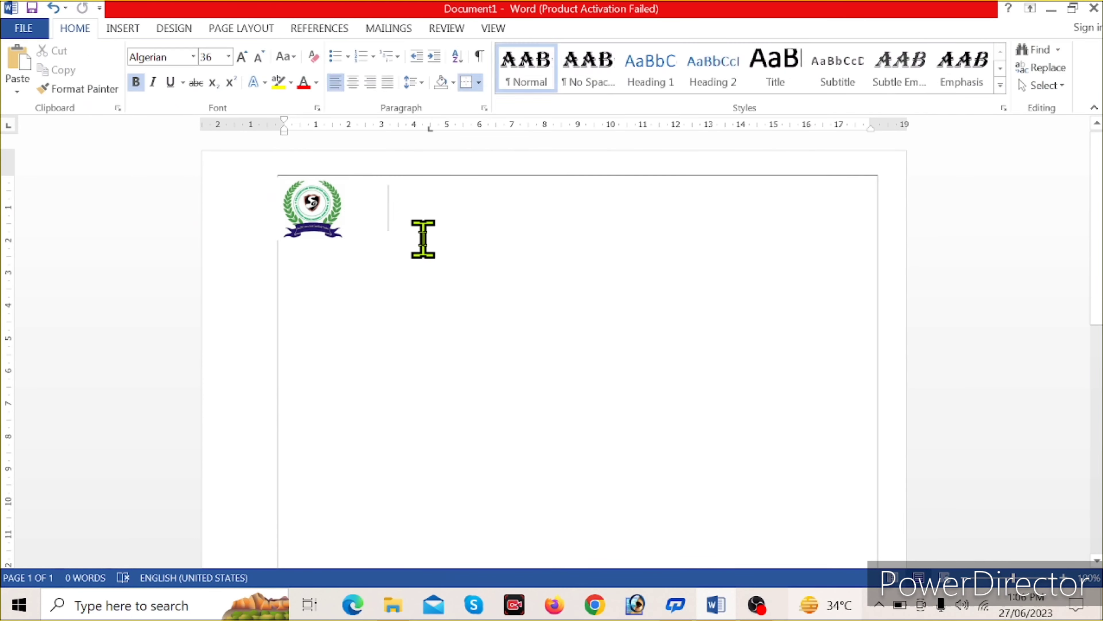
Step: Type the heading 'SG.COMPUTER EDUCATION CENTER' beside the logo at 20 pt
click(441, 224)
text(SG.COMPUTER EDUCATION CENTER)
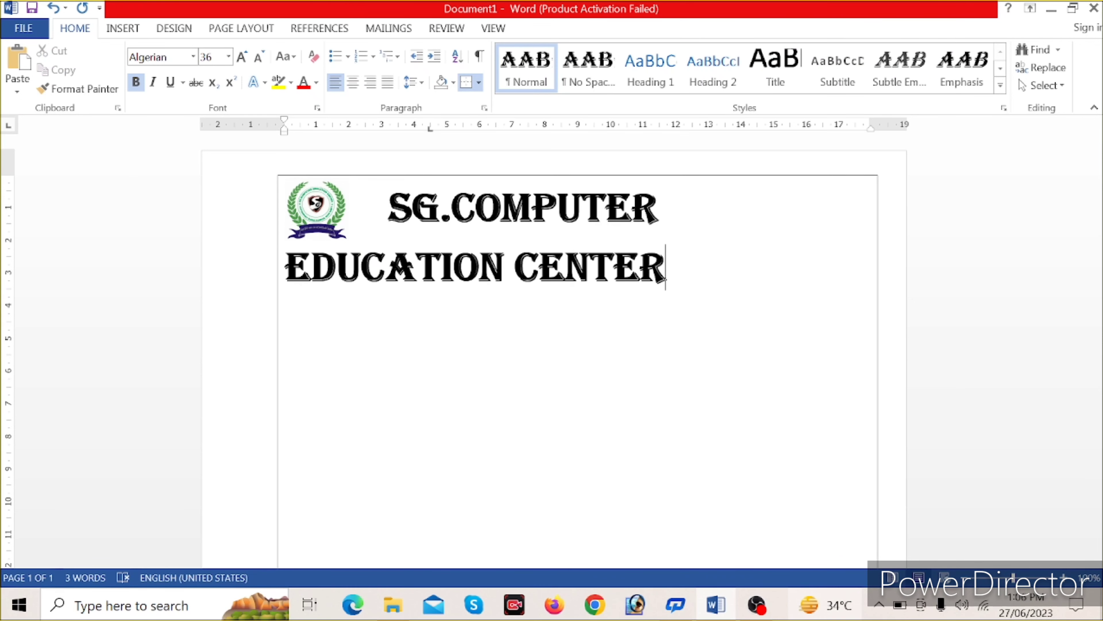
key(ctrl+a)
click(260, 56)
click(260, 57)
click(605, 274)
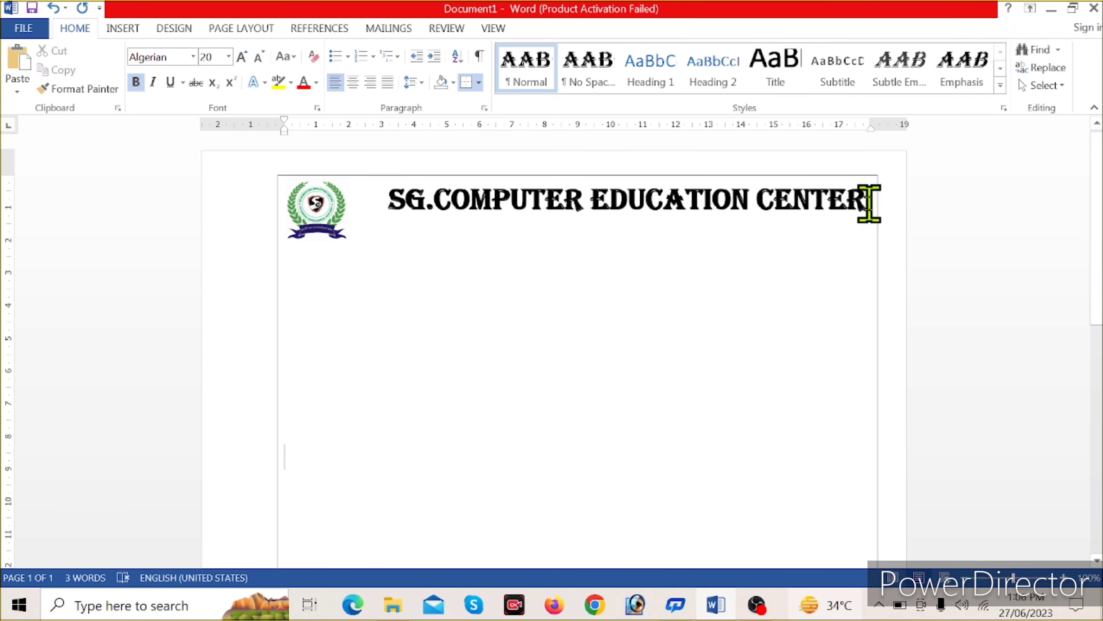
Step: Add the subheading 'TECHNICAL EDUCATION CENTER' in Albertus on the next line
key(Return)
click(193, 57)
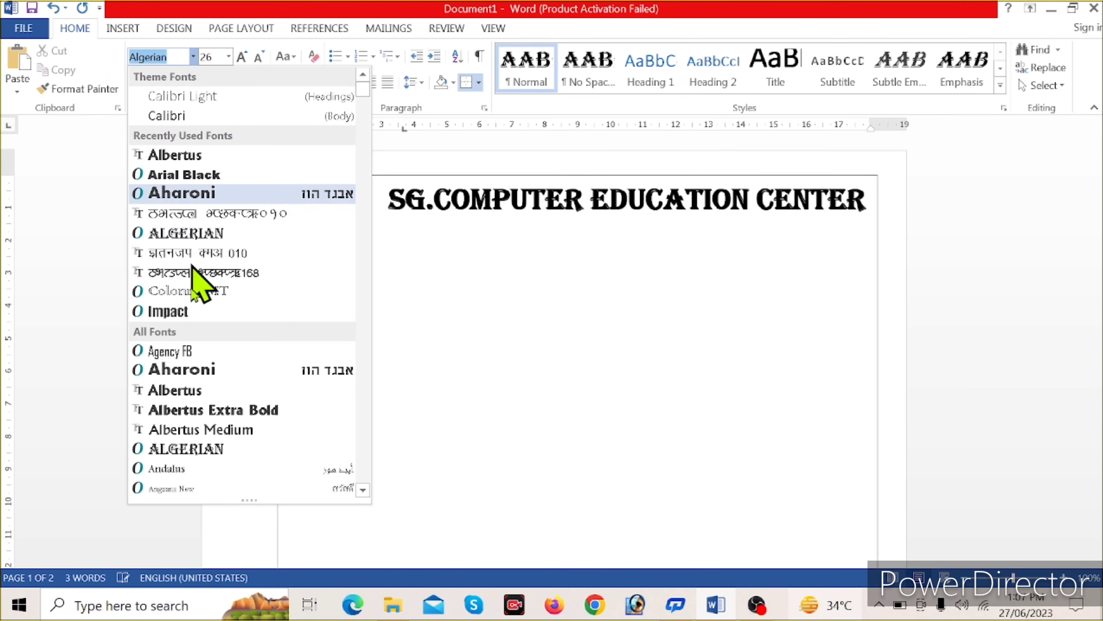
click(165, 391)
text(DSFKHJ)
key(BackSpace)
key(BackSpace)
key(BackSpace)
text(TECHNICAL)
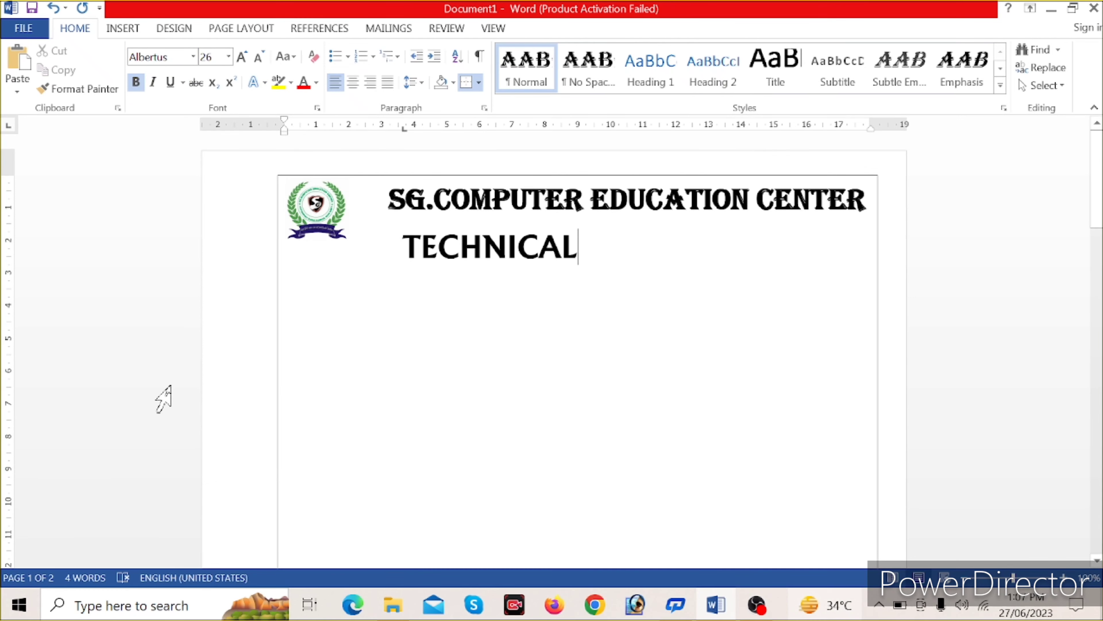
text( EDUCATION CENTER)
Step: Reduce the subheading to 18 pt so it fits one line, and centre it
double_click(334, 281)
triple_click(334, 281)
click(259, 57)
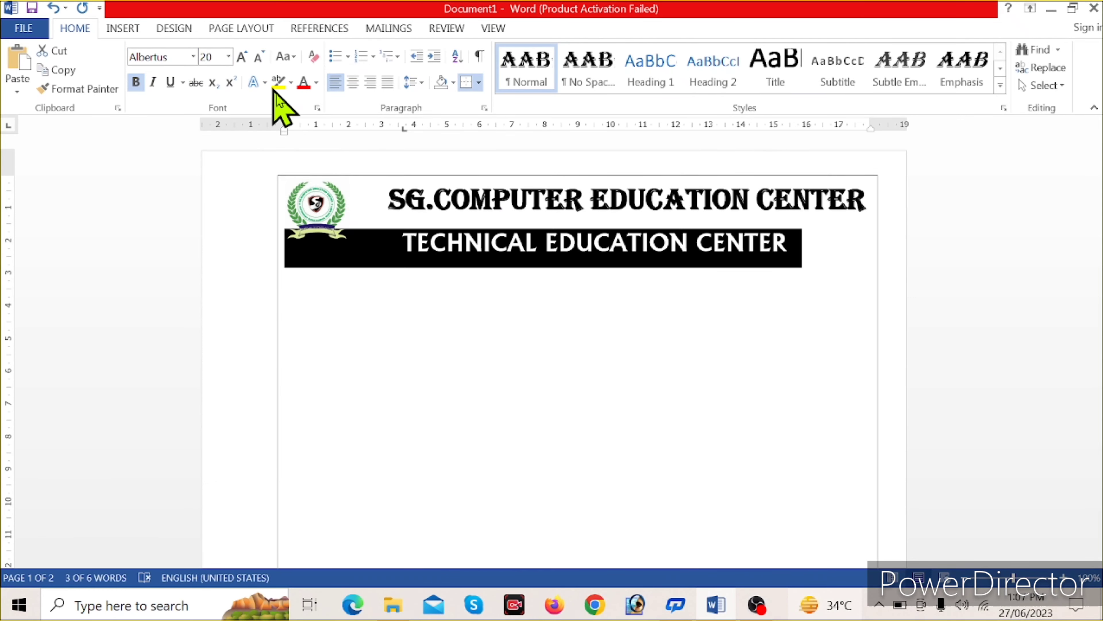
drag(795, 244, 448, 243)
click(259, 57)
click(820, 253)
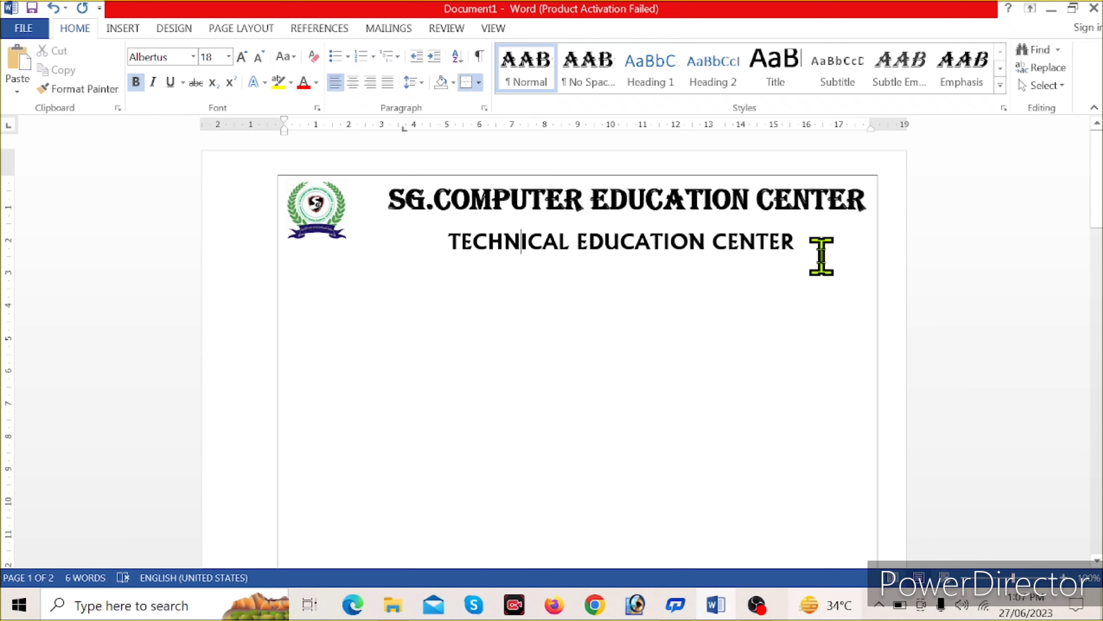
click(123, 28)
Step: Draw a thick horizontal rule under the headings
click(218, 70)
click(213, 127)
mouse_move(366, 257)
mouse_down()
mouse_move(622, 269)
mouse_move(877, 257)
mouse_up()
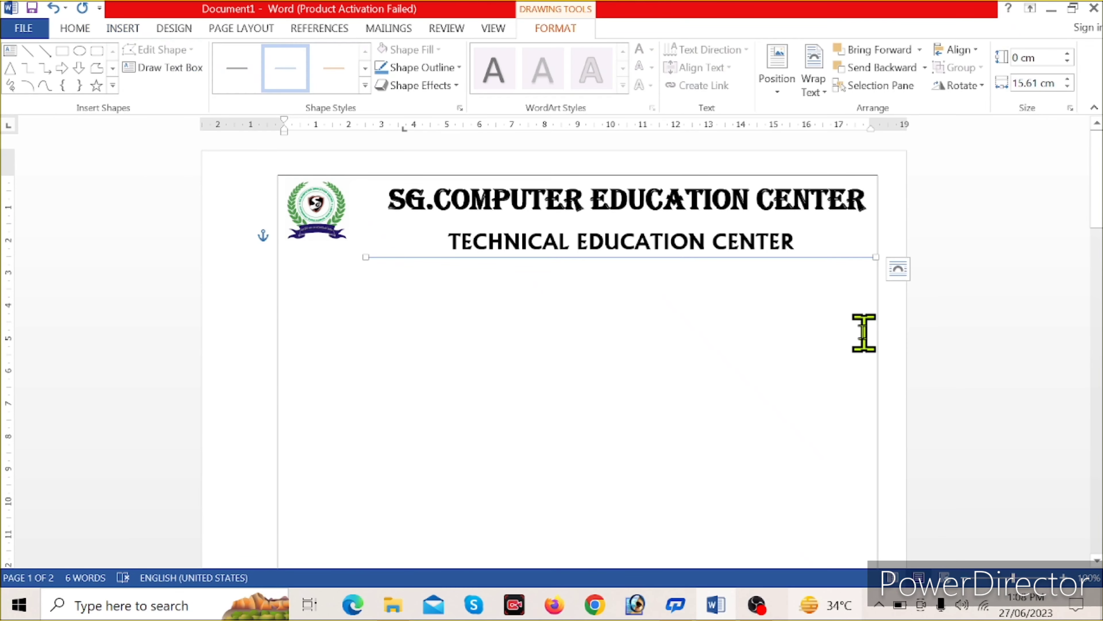
click(460, 67)
click(539, 342)
click(635, 389)
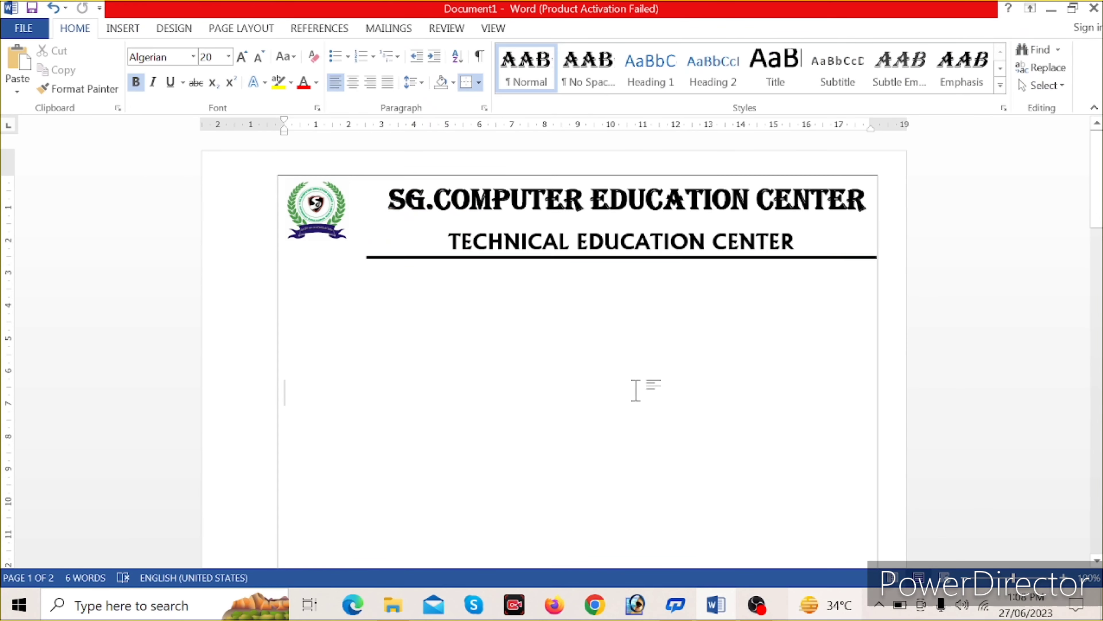
Step: Draw a square box at the right and a long rounded rectangle below the rule
click(123, 28)
click(217, 69)
click(212, 161)
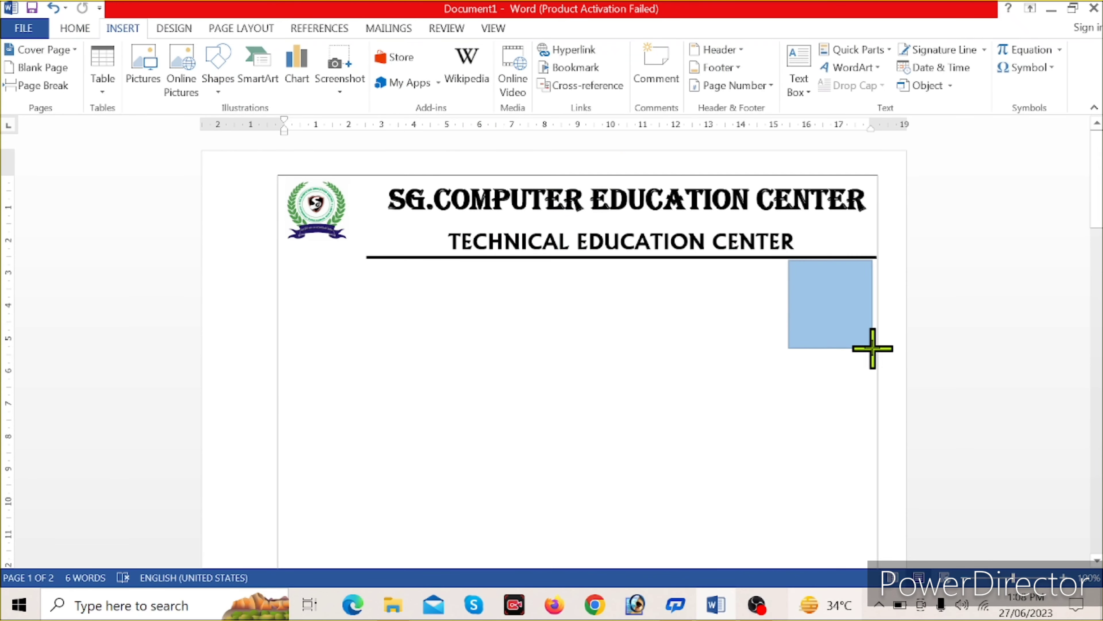
drag(782, 256, 872, 360)
click(123, 28)
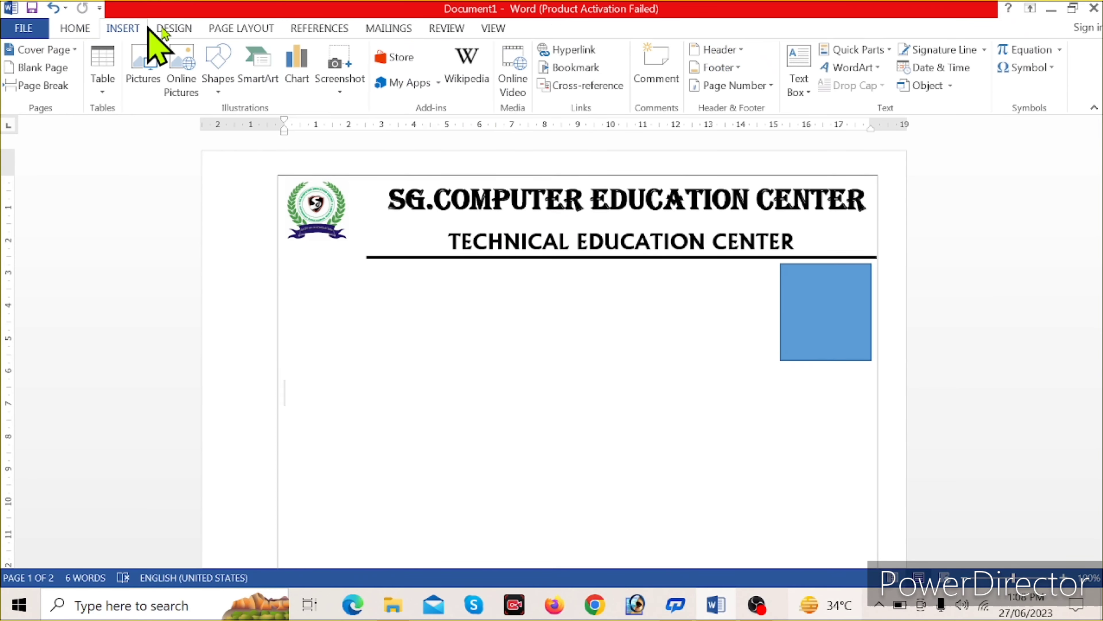
click(217, 70)
click(229, 161)
drag(374, 271, 762, 307)
Step: Give the square an outline-only style and the banner a white fill with green outline
click(825, 312)
click(334, 67)
click(565, 289)
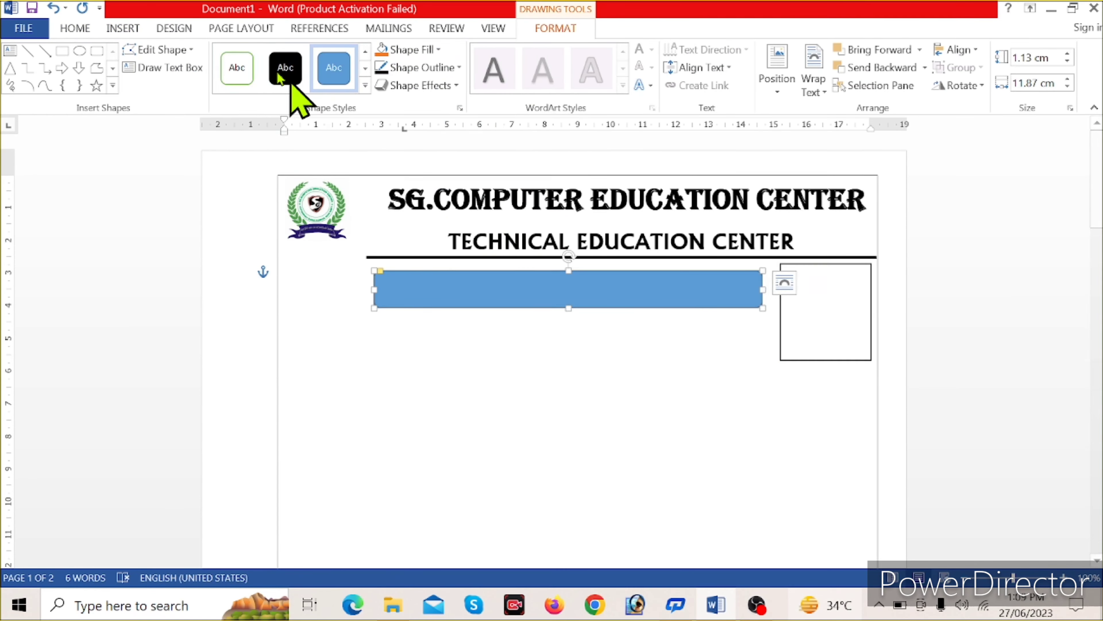
click(237, 68)
Step: Apply an outer shadow to the rounded banner
click(421, 85)
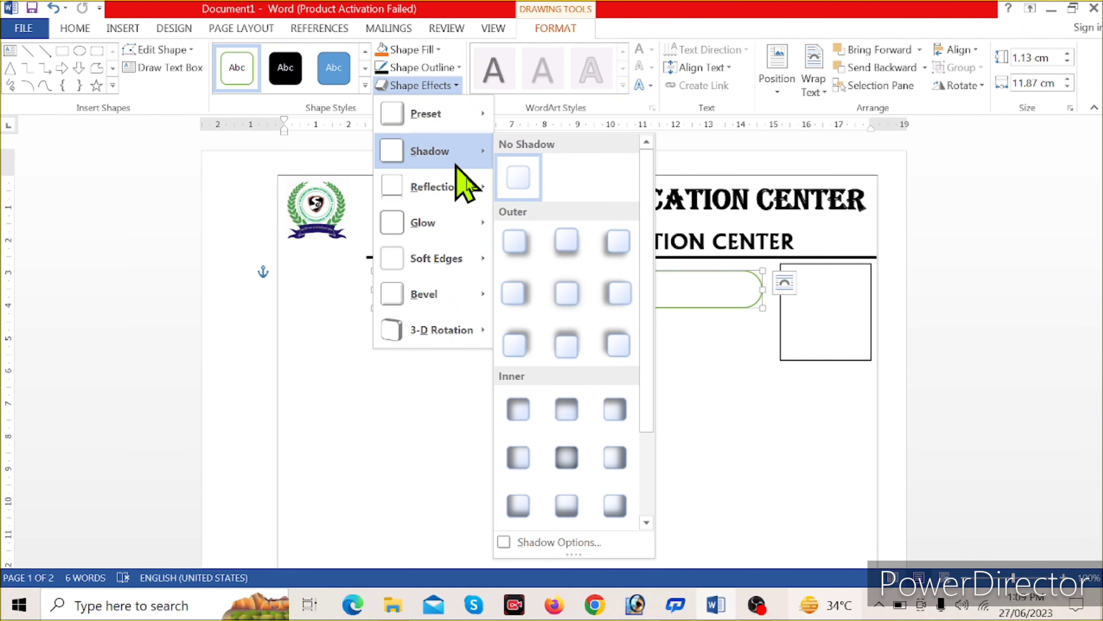
click(566, 239)
click(537, 377)
click(542, 283)
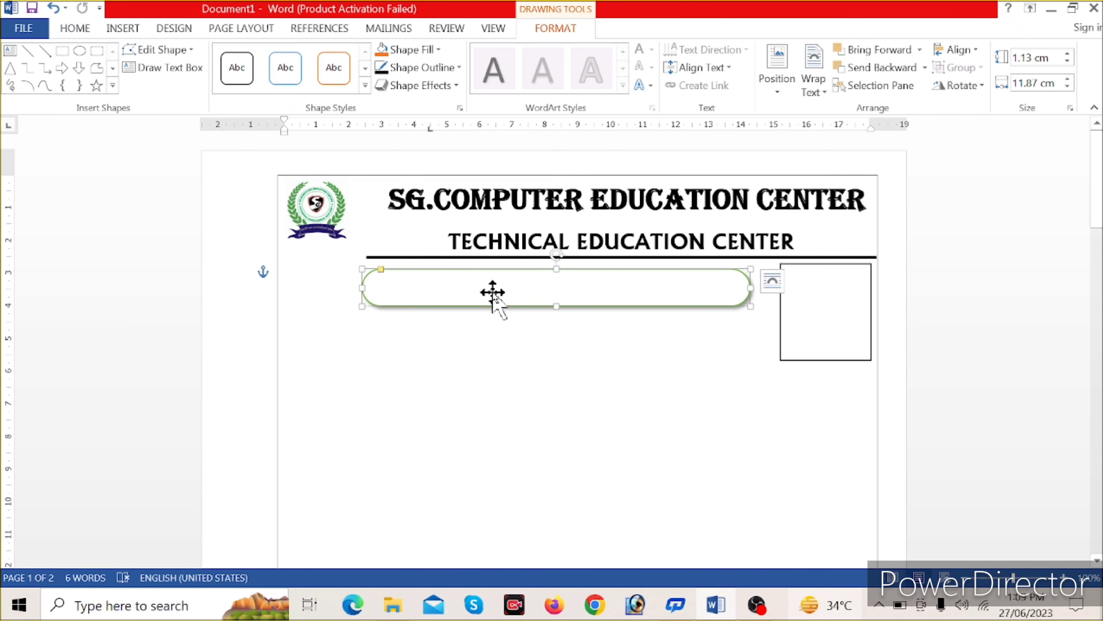
right_click(493, 287)
key(Escape)
Step: Set the banner font to Arial and type the title 'Registration/Examination Form'
click(75, 27)
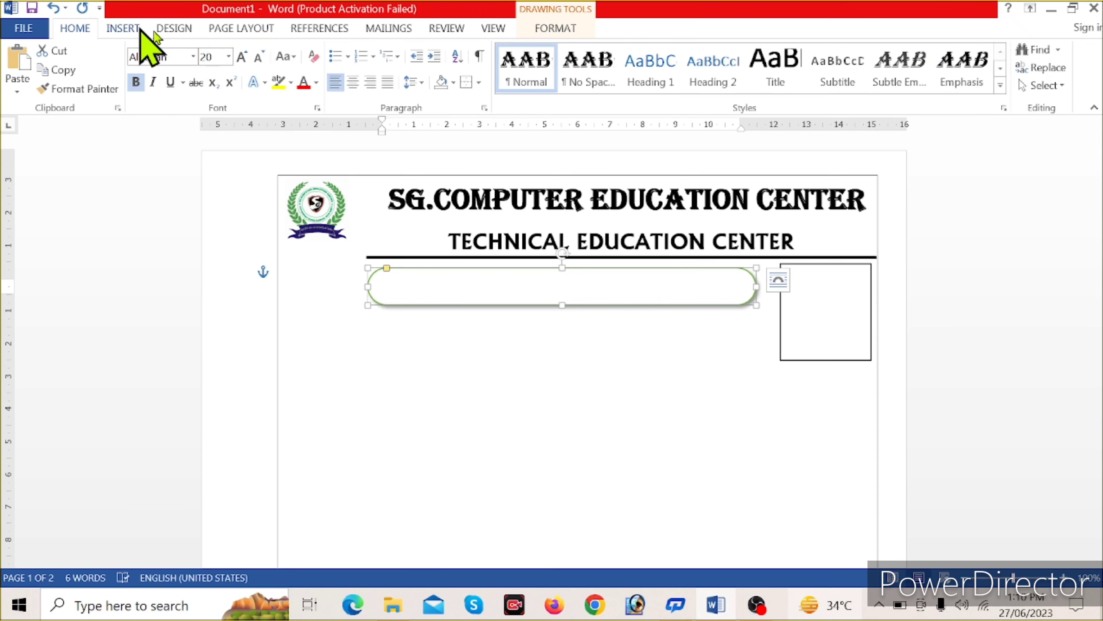
click(192, 57)
click(185, 174)
click(192, 57)
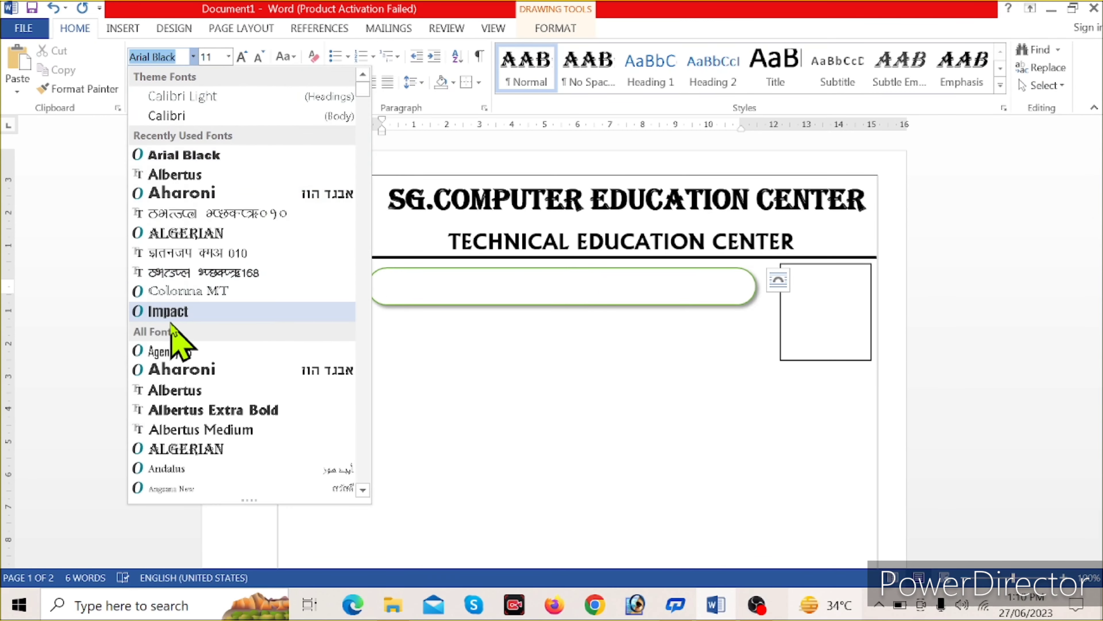
click(173, 313)
click(193, 57)
scroll(191, 291, down, 3)
key(Escape)
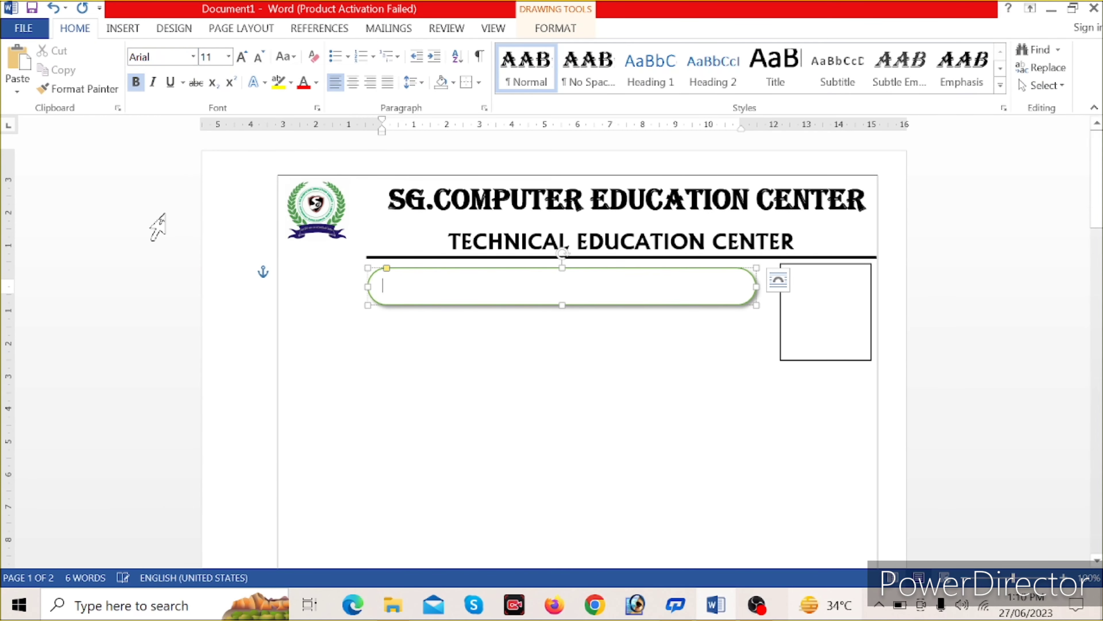
text(Registration)
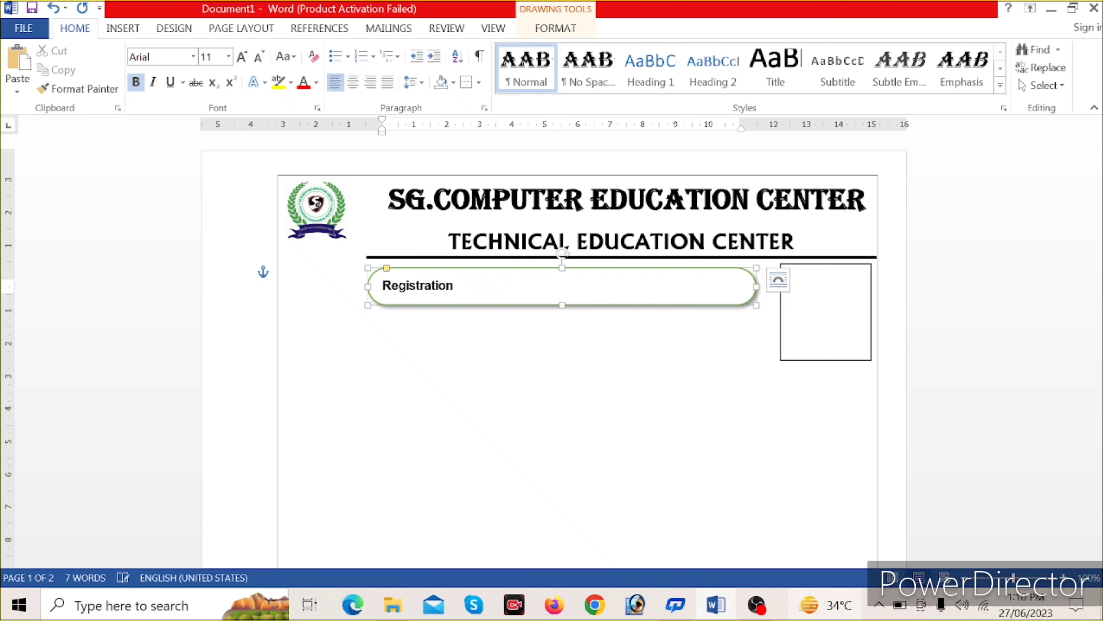
text(/)
text(orm)
Step: Enlarge the banner title to 18 pt and centre it within the banner
drag(383, 285, 548, 285)
click(242, 56)
click(242, 57)
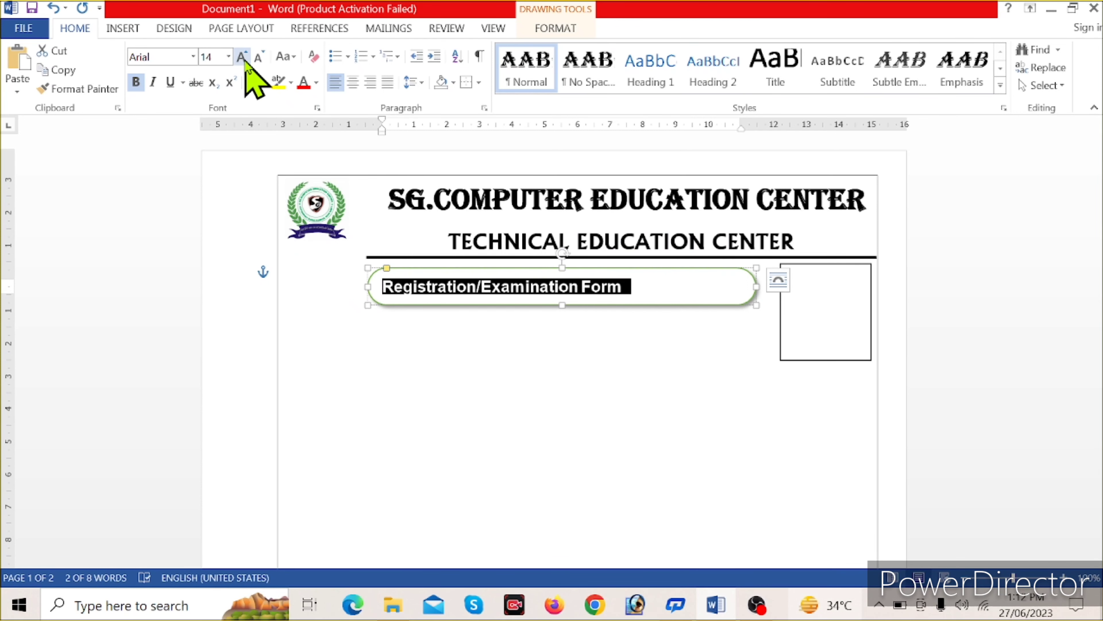
click(353, 81)
click(285, 296)
click(452, 282)
click(242, 57)
click(242, 56)
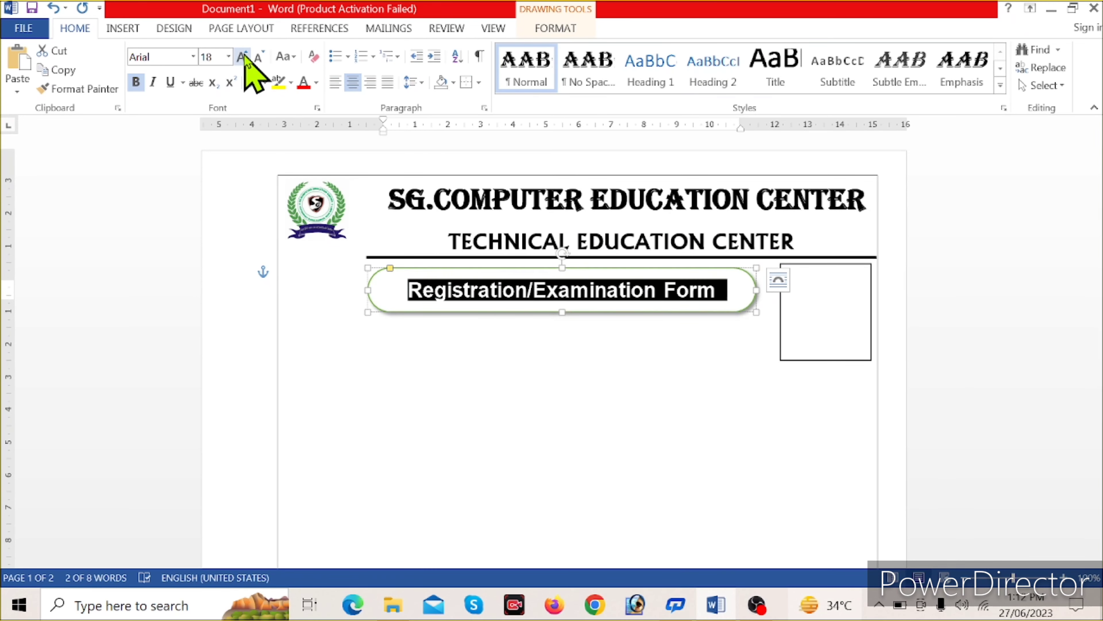
click(493, 370)
click(371, 290)
Step: Make the banner title white and fill the banner black
drag(712, 290, 378, 291)
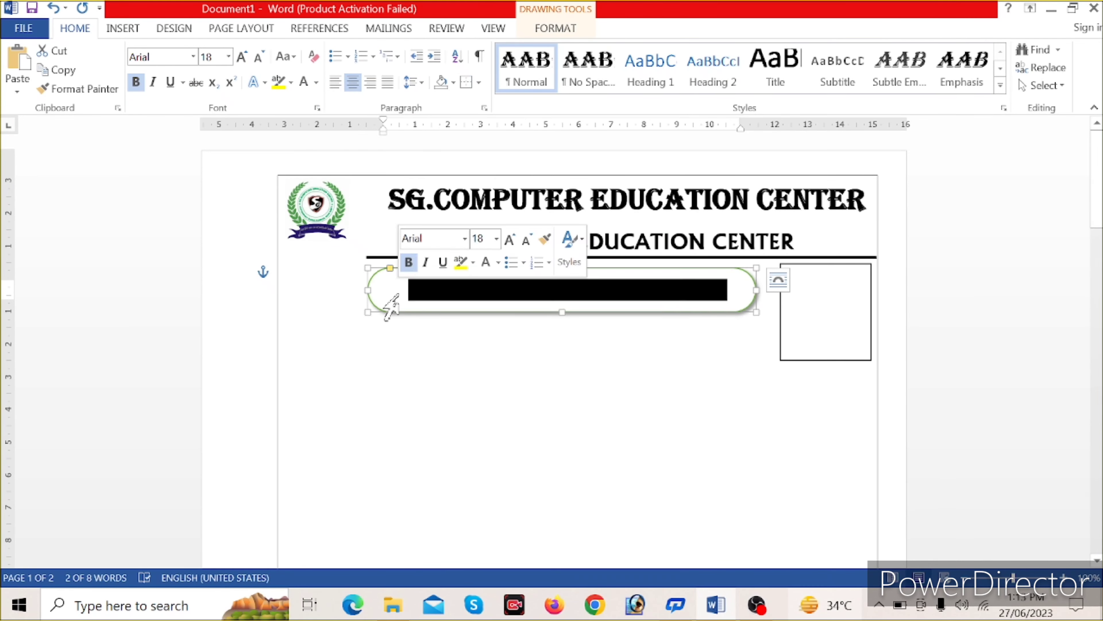
click(555, 28)
click(652, 49)
click(437, 49)
click(392, 104)
click(476, 418)
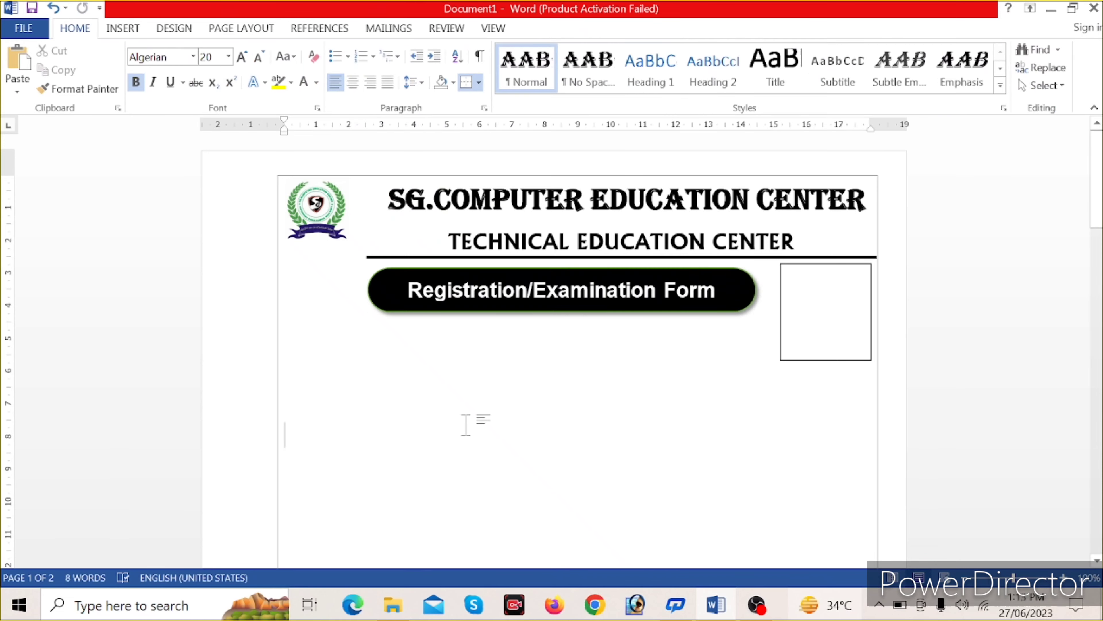
Step: Type the 'Form No' line below the banner in Albertus Medium
double_click(316, 331)
click(387, 281)
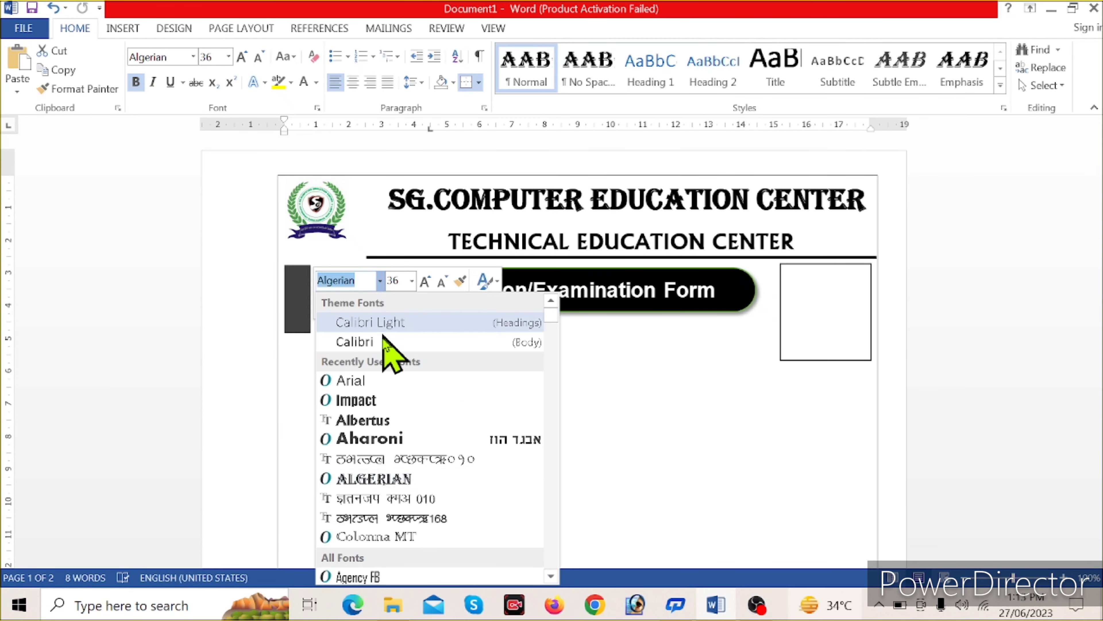
scroll(391, 413, down, 5)
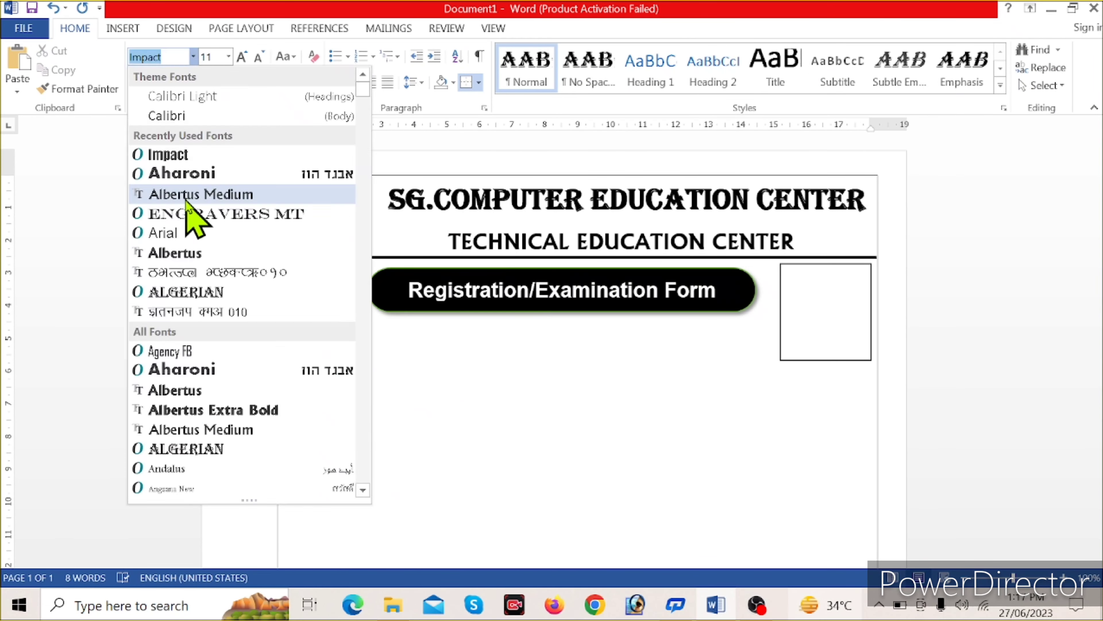
click(187, 200)
text(Form No..........................)
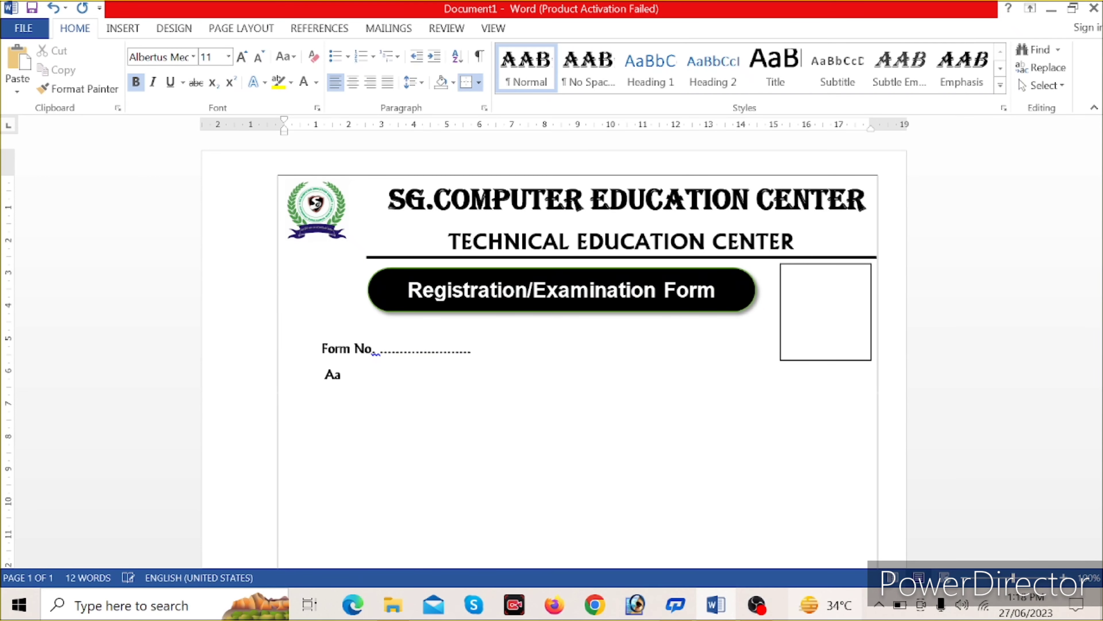
Step: Draw a small rectangle box beside Aadhar No
click(123, 28)
click(220, 87)
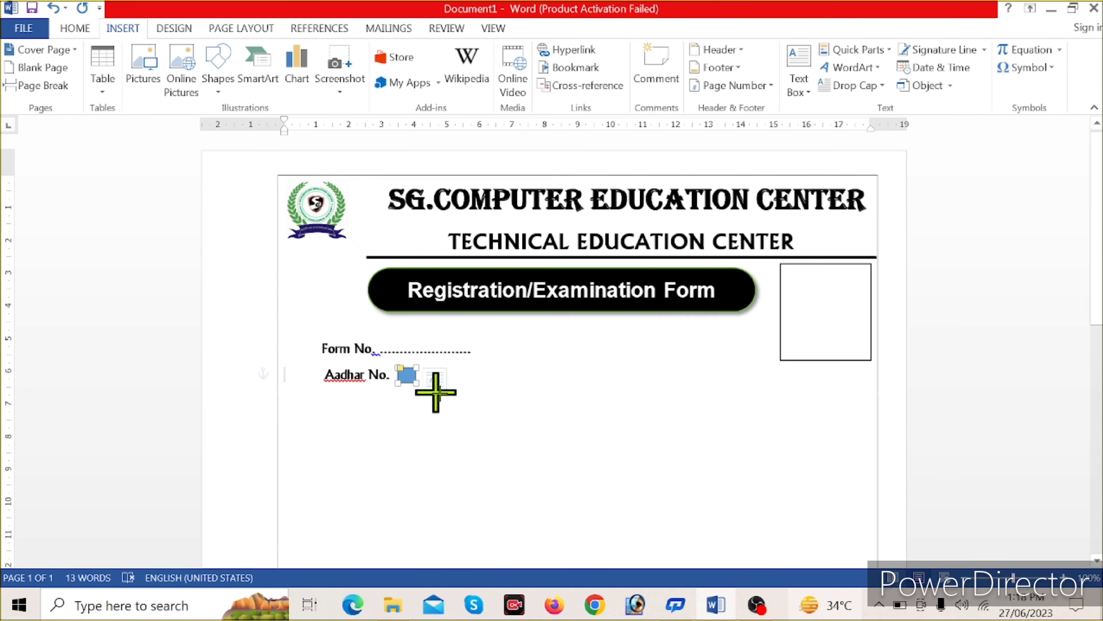
drag(397, 367, 436, 389)
click(365, 86)
click(240, 69)
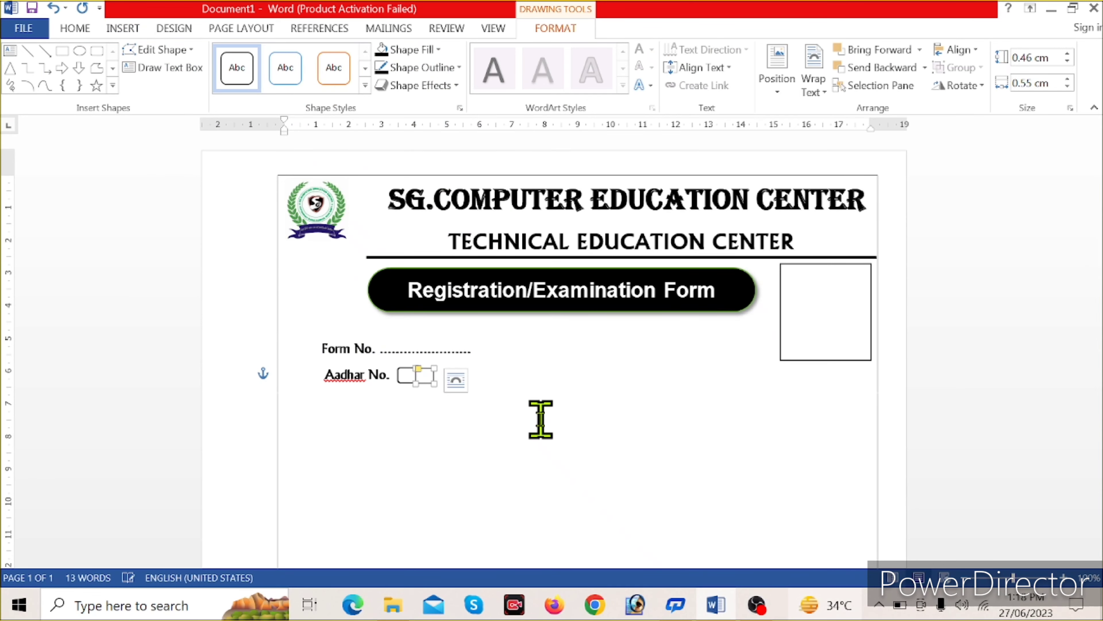
Step: Duplicate the box into a row of four, then copy the row twice and nudge into line
key(ctrl+d)
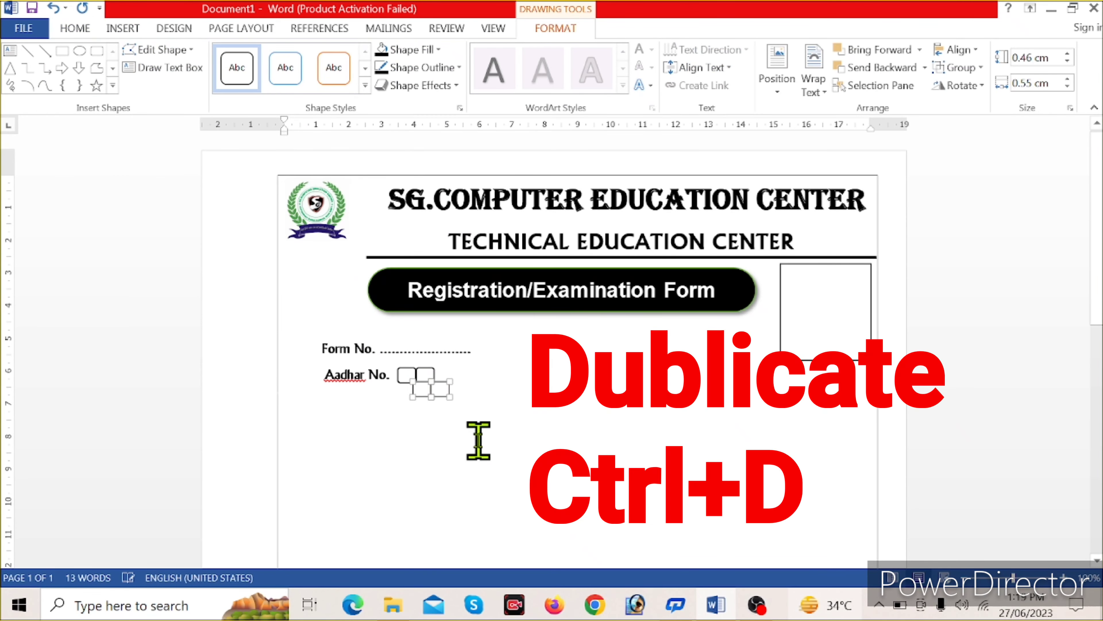
key(ctrl+d)
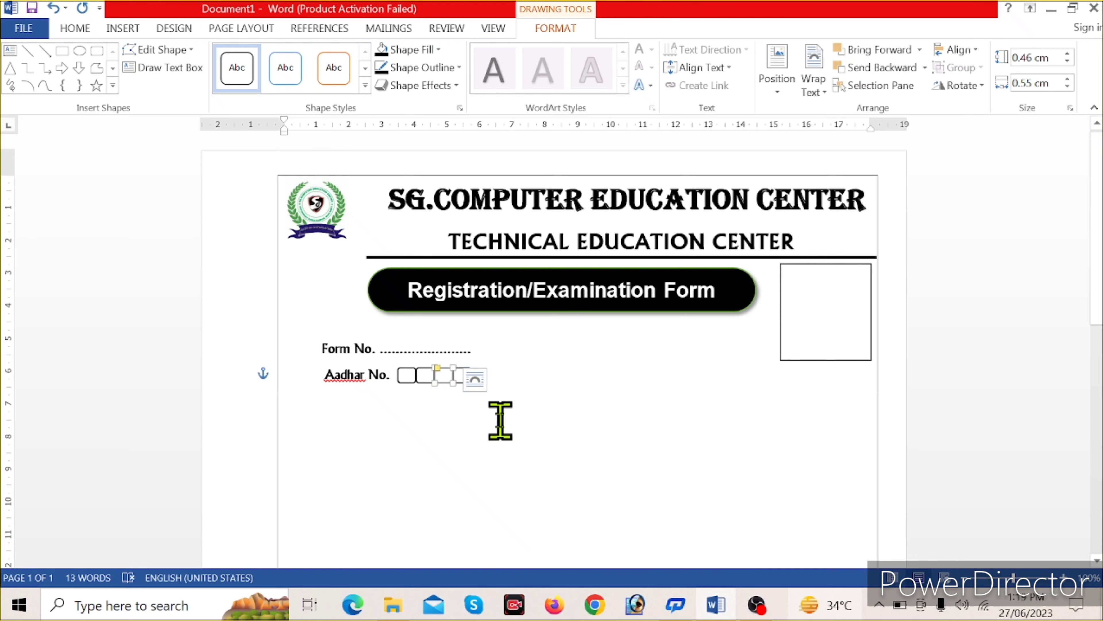
shift+click(407, 374)
key(ctrl+d)
key(Up)
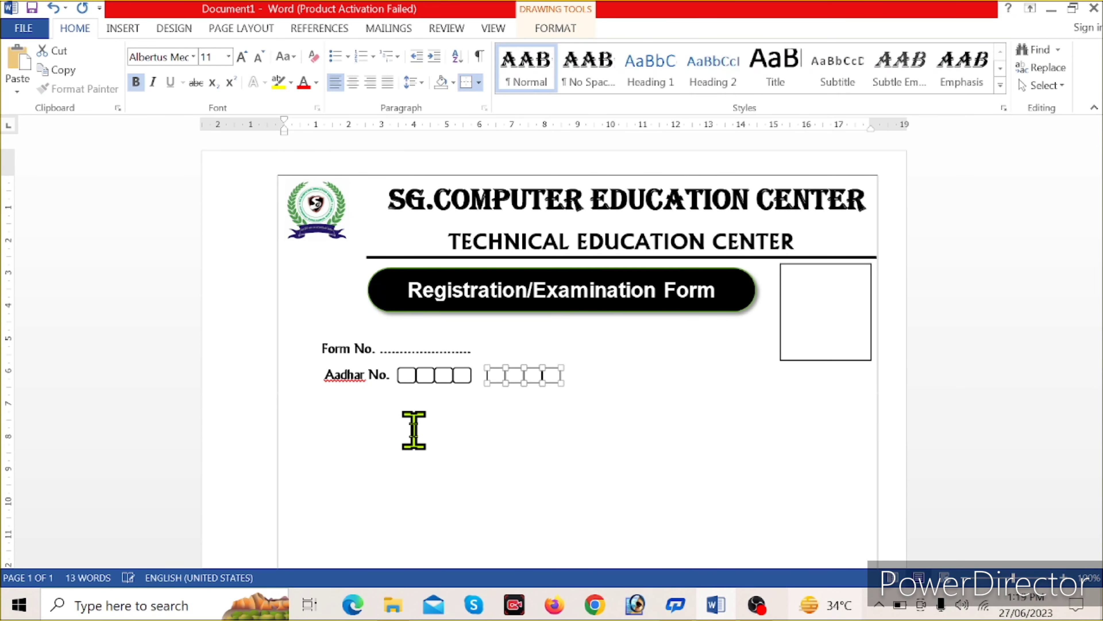
key(ctrl+d)
key(Right)
key(Right)
key(Right)
key(Up)
click(414, 430)
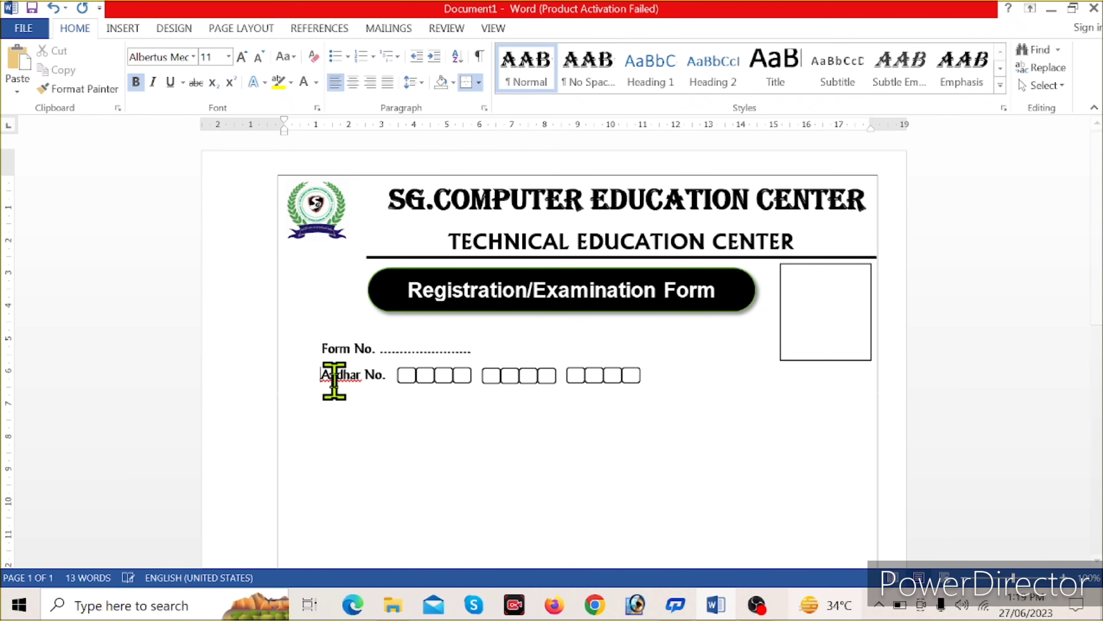
Step: Add dotted fill-in lines for Name, Father's Name, Mother's Name, Address and Post
click(319, 385)
text(Name :Mr./Mr./Miss : ....................................................................................................)
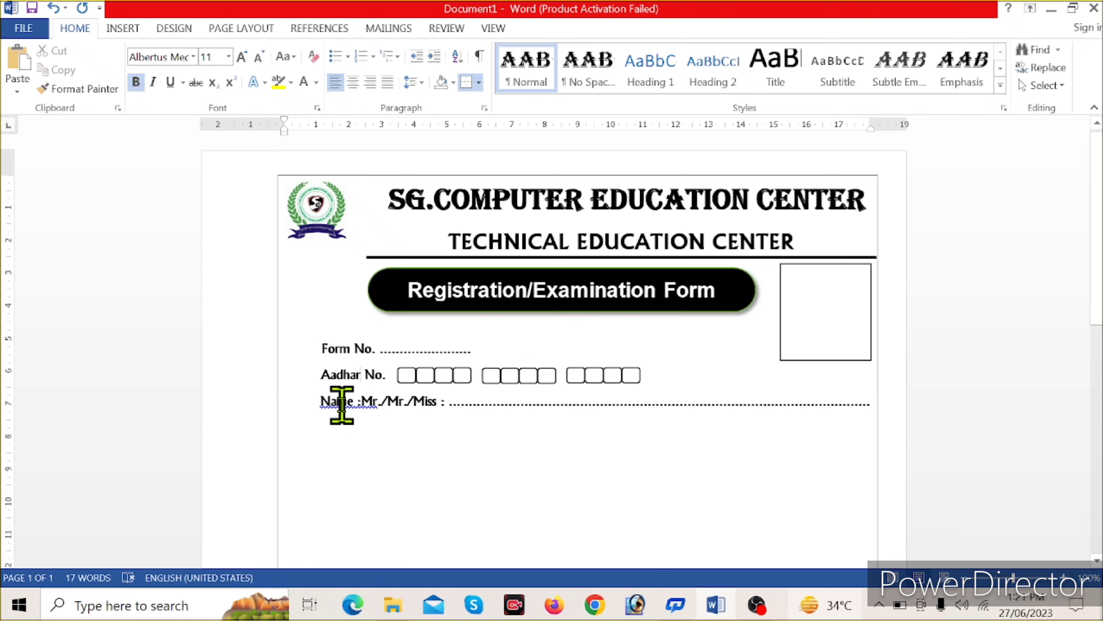
right_click(433, 401)
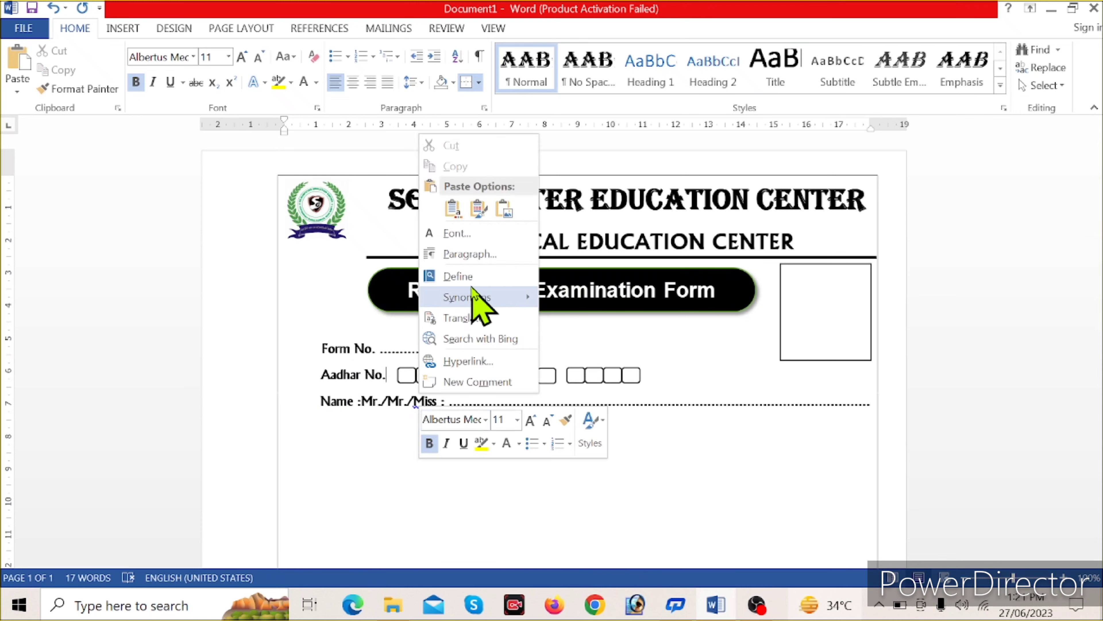
key(Escape)
click(289, 420)
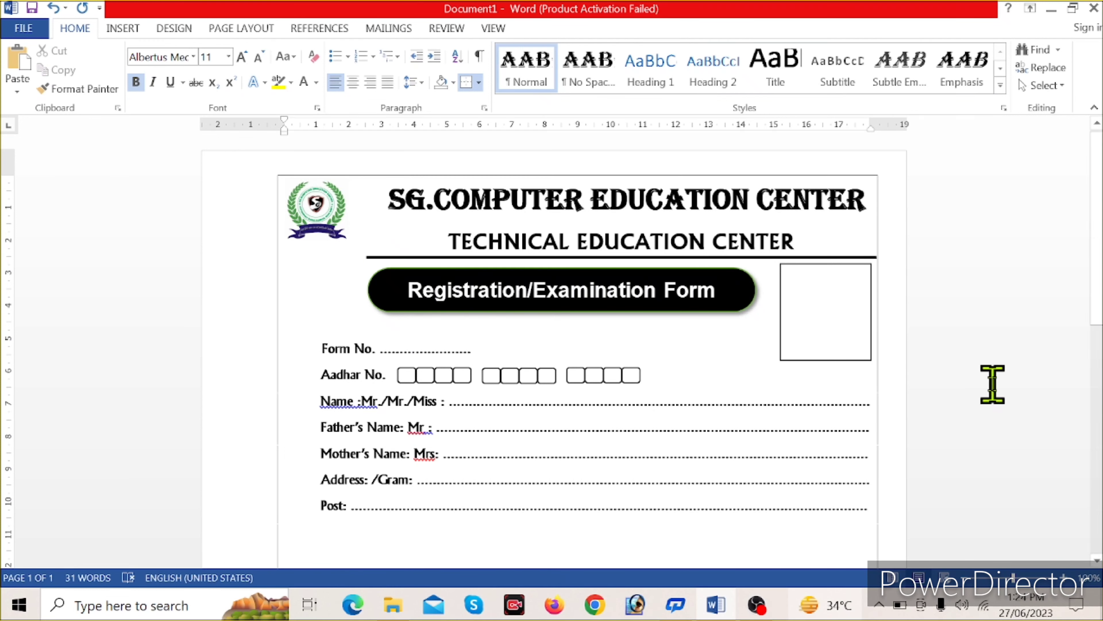
Step: Delete the right half of the Post line's dots to make room for the district entry
click(575, 507)
drag(864, 508, 459, 507)
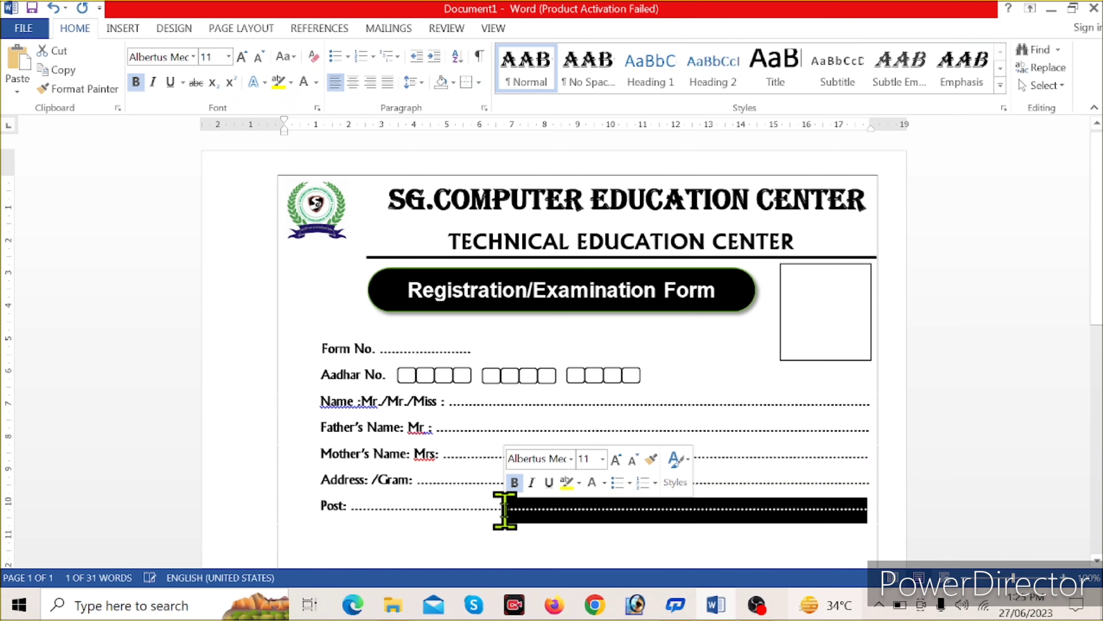
key(Delete)
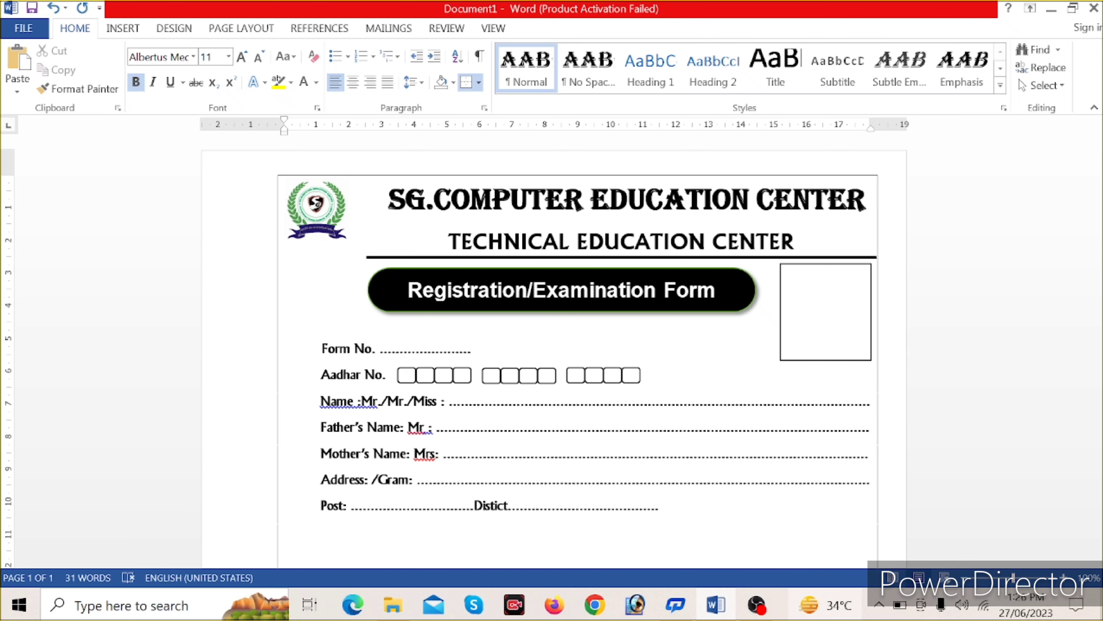
Step: Type PIN and place a copy of the entry boxes at the Post line's right end
text(.....PIN)
mouse_move(581, 382)
mouse_down()
mouse_move(780, 515)
mouse_move(867, 509)
mouse_up()
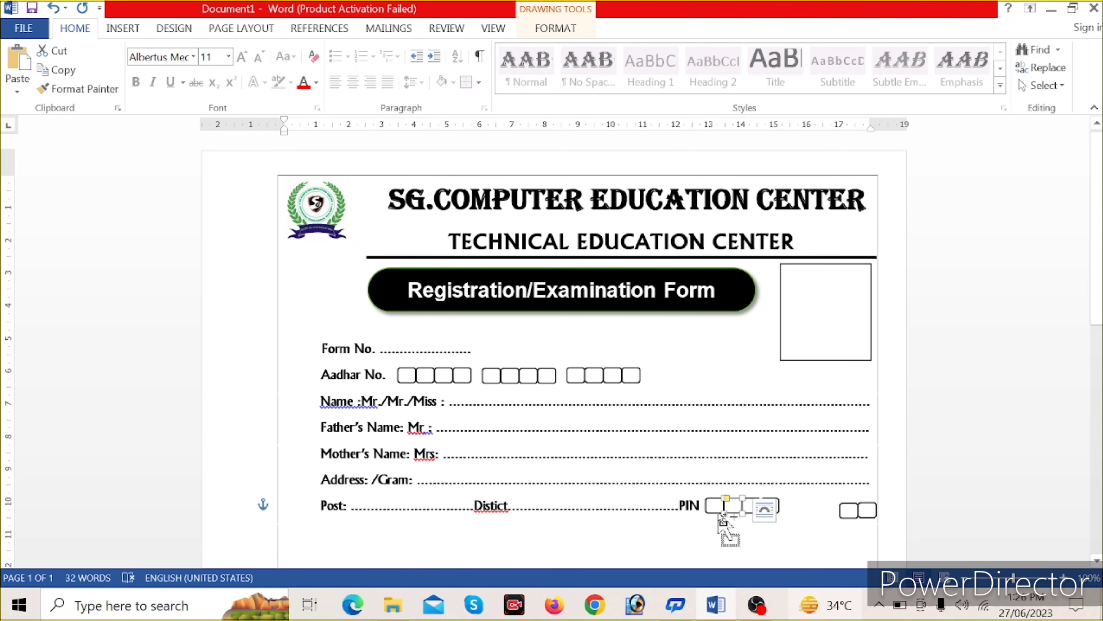
drag(734, 507, 795, 509)
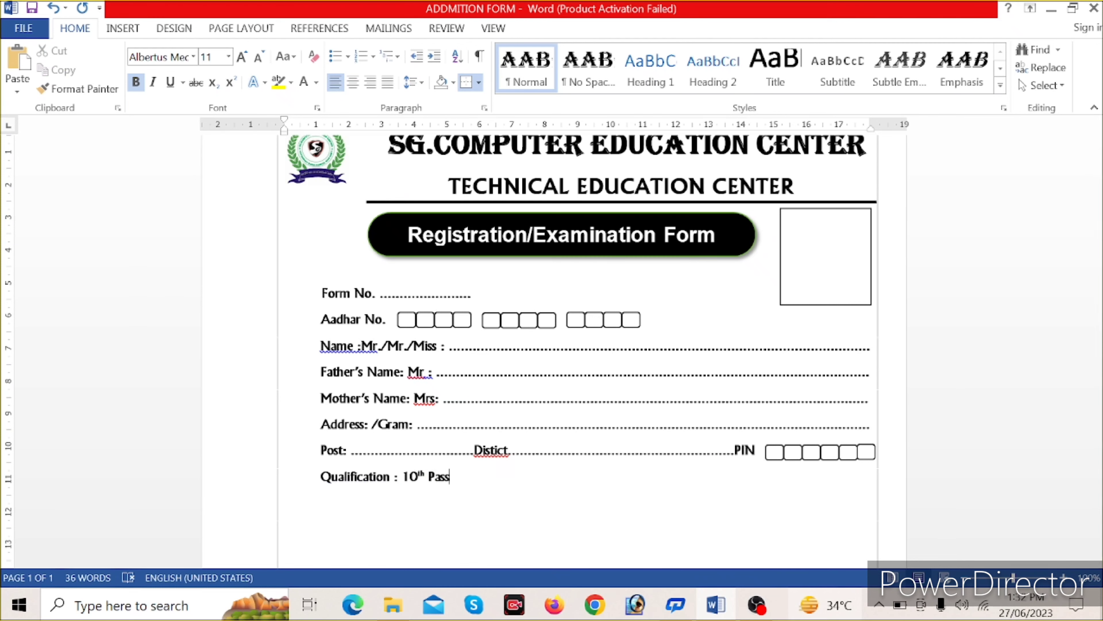
Step: Add checkboxes after '10th Pass' and '10+2 Pass' on the Qualification line
key(ctrl+v)
drag(669, 340, 461, 482)
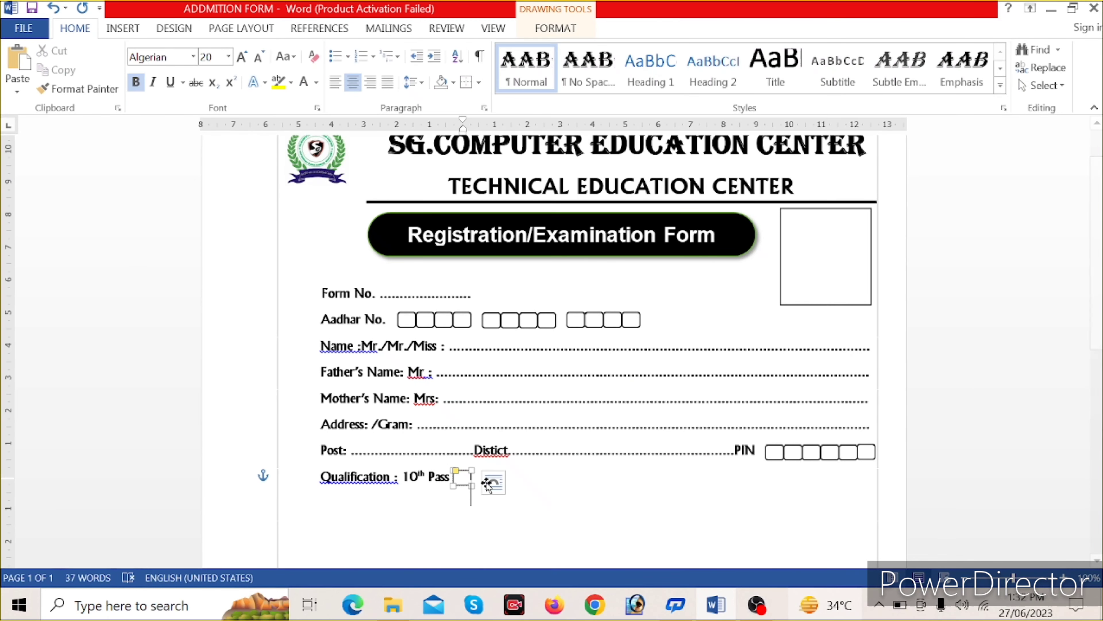
click(495, 489)
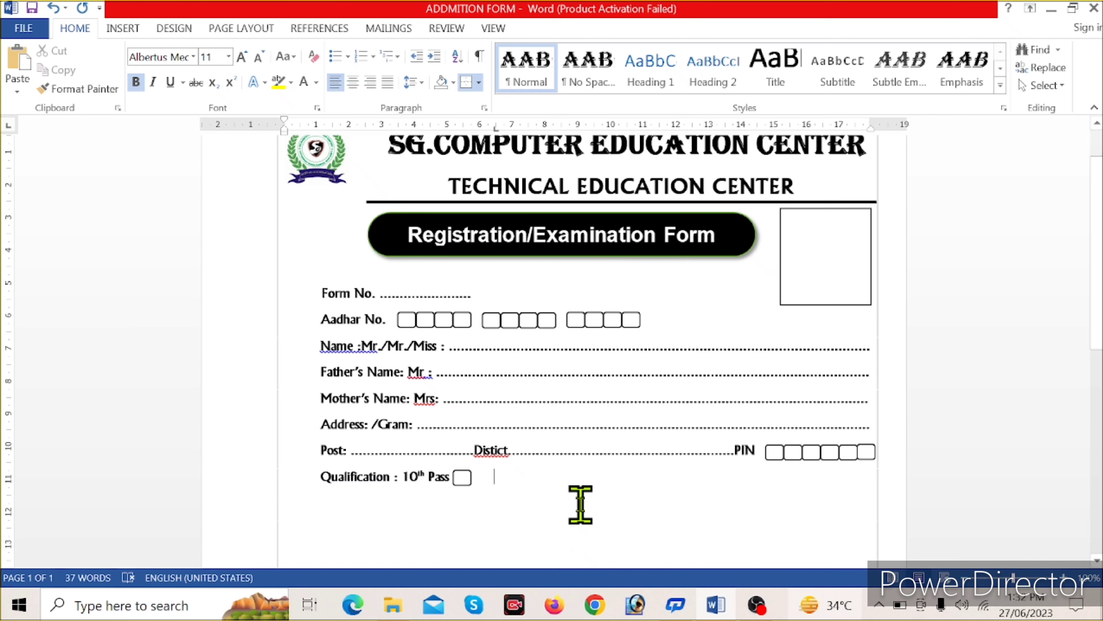
text(10+2 Pass)
key(ctrl+v)
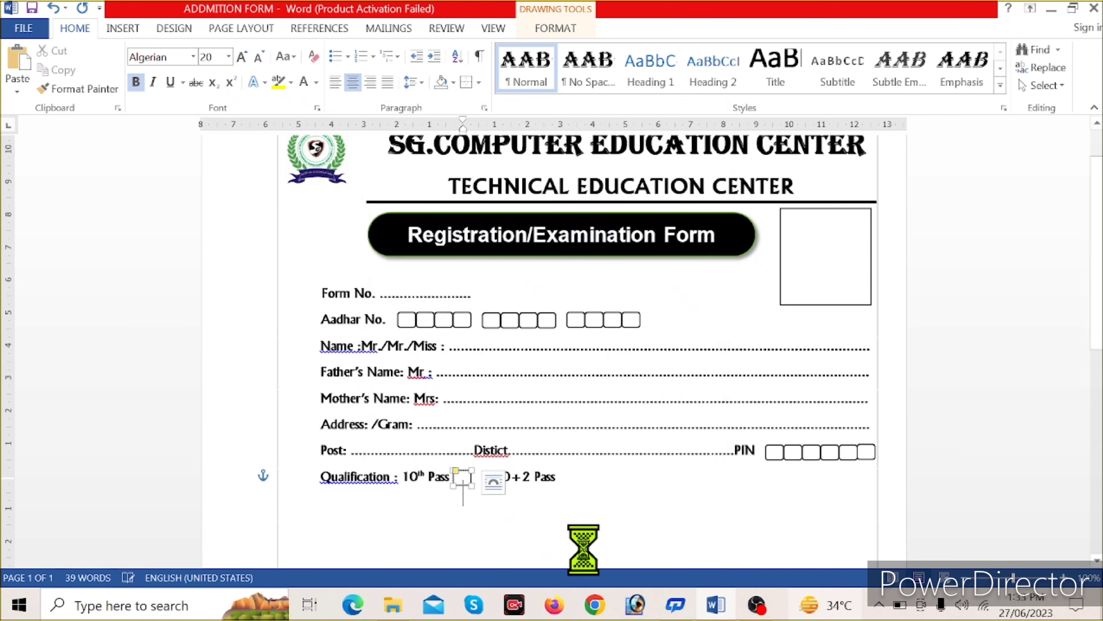
drag(487, 477, 577, 478)
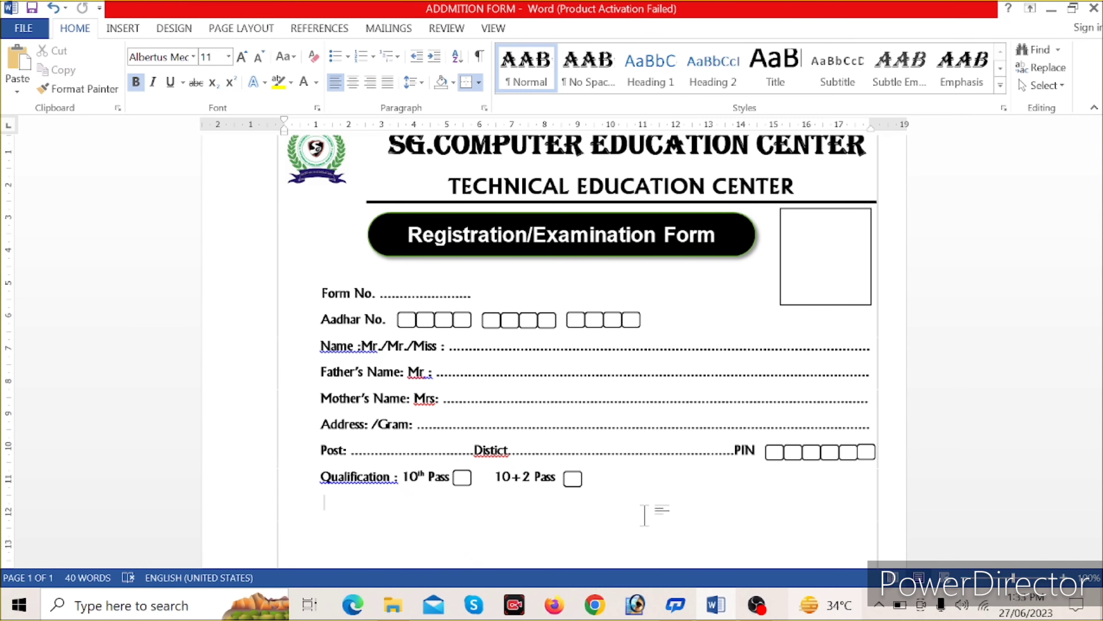
click(556, 27)
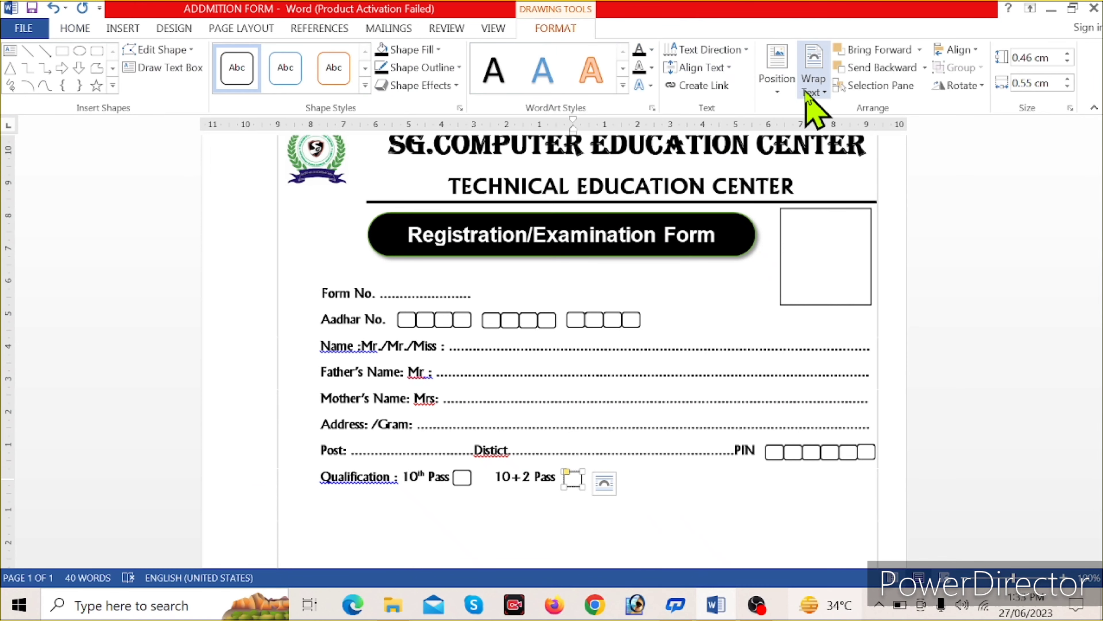
click(651, 483)
click(572, 478)
click(617, 491)
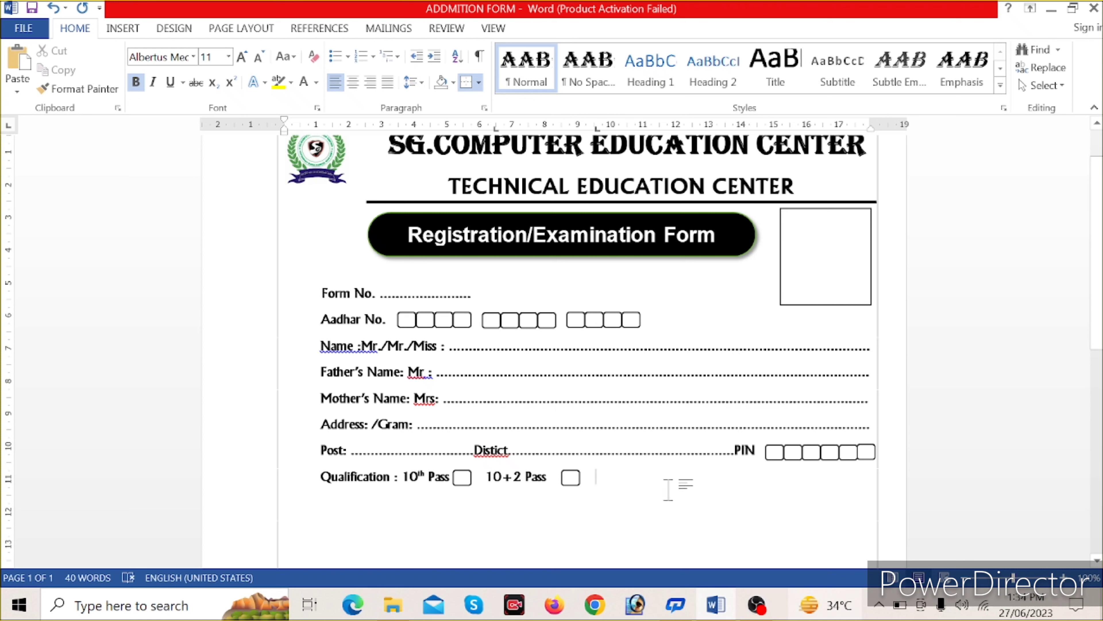
Step: Add the '10th+ITI' option with non-superscript text and a checkbox after it
text(10th)
key(BackSpace)
key(BackSpace)
key(BackSpace)
double_click(415, 476)
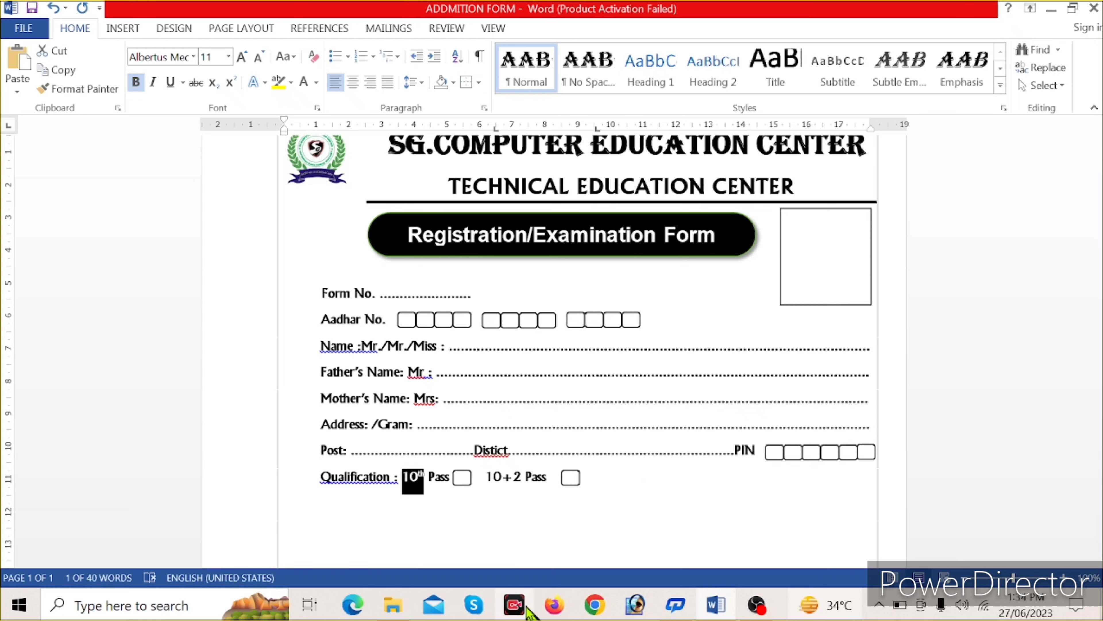
key(ctrl+c)
click(598, 477)
key(ctrl+v)
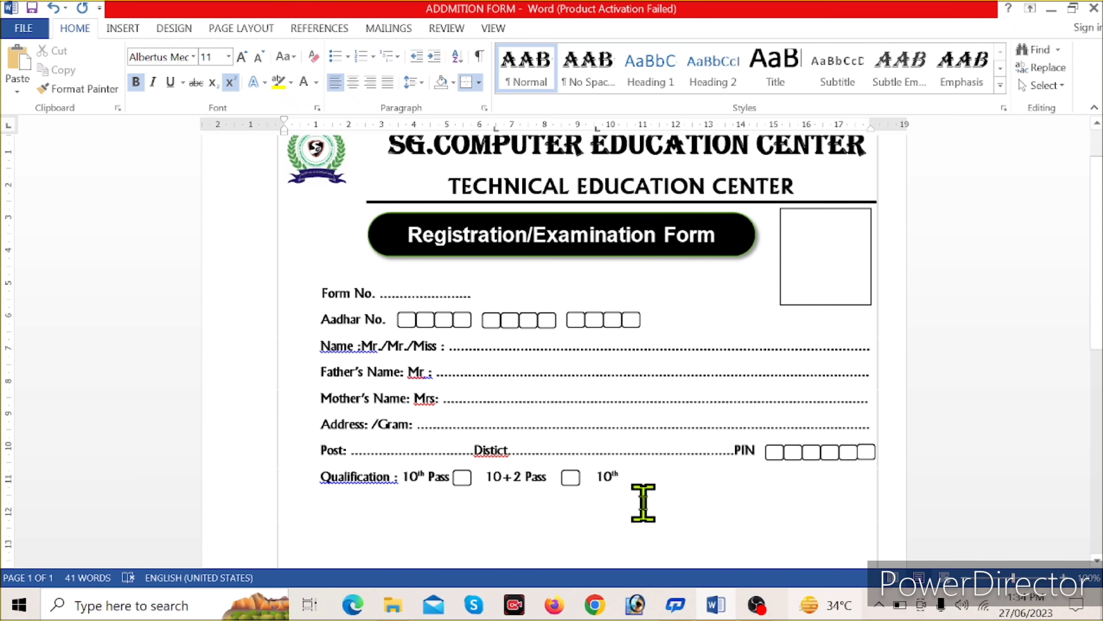
click(231, 82)
text(+ITI)
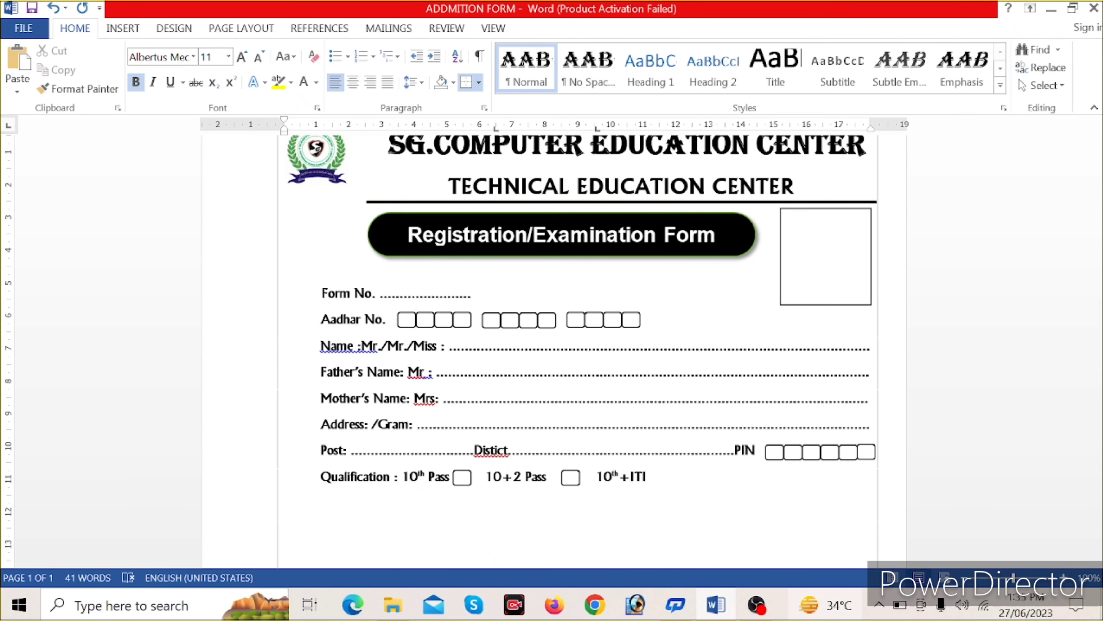
click(462, 477)
key(ctrl+c)
key(ctrl+v)
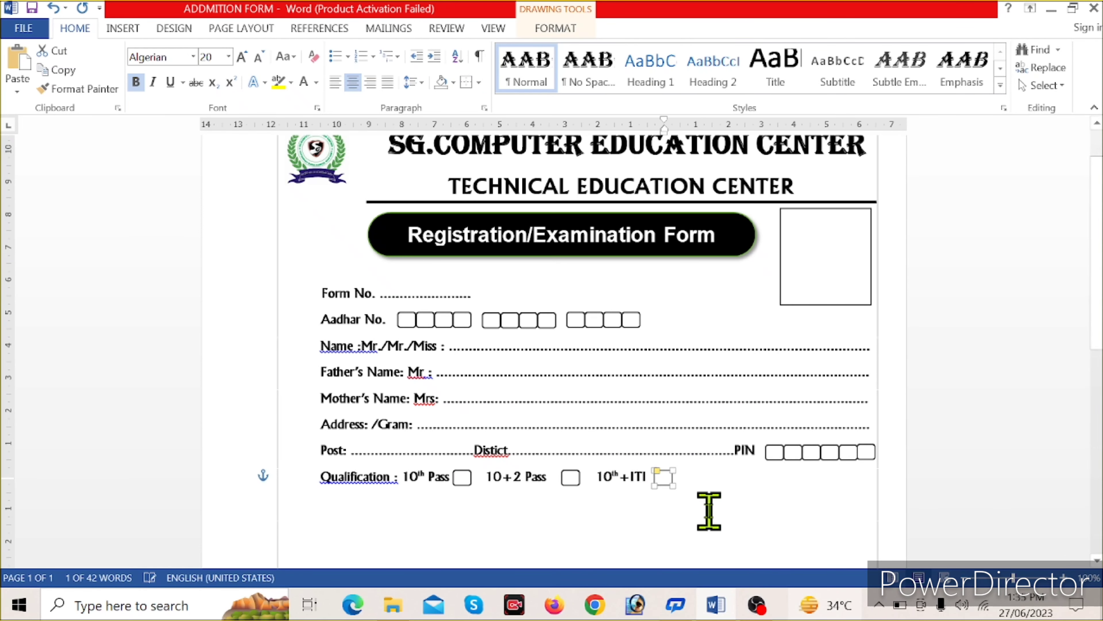
Step: Clear the spelling flags on the name and Qualification lines and start a new line
right_click(365, 347)
right_click(423, 373)
key(Escape)
right_click(392, 477)
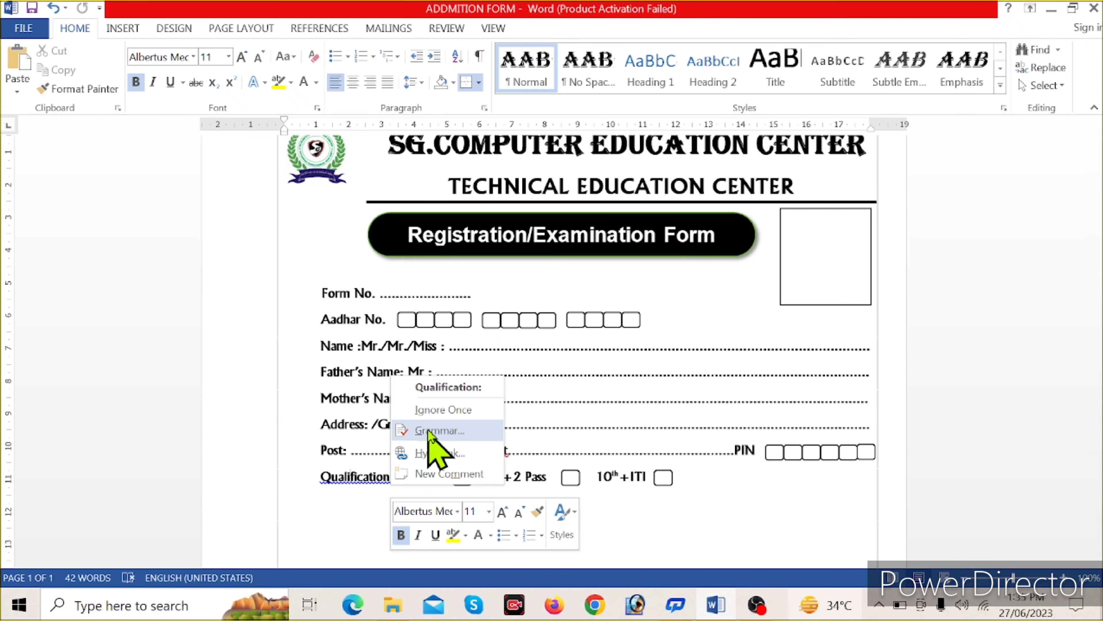
click(704, 484)
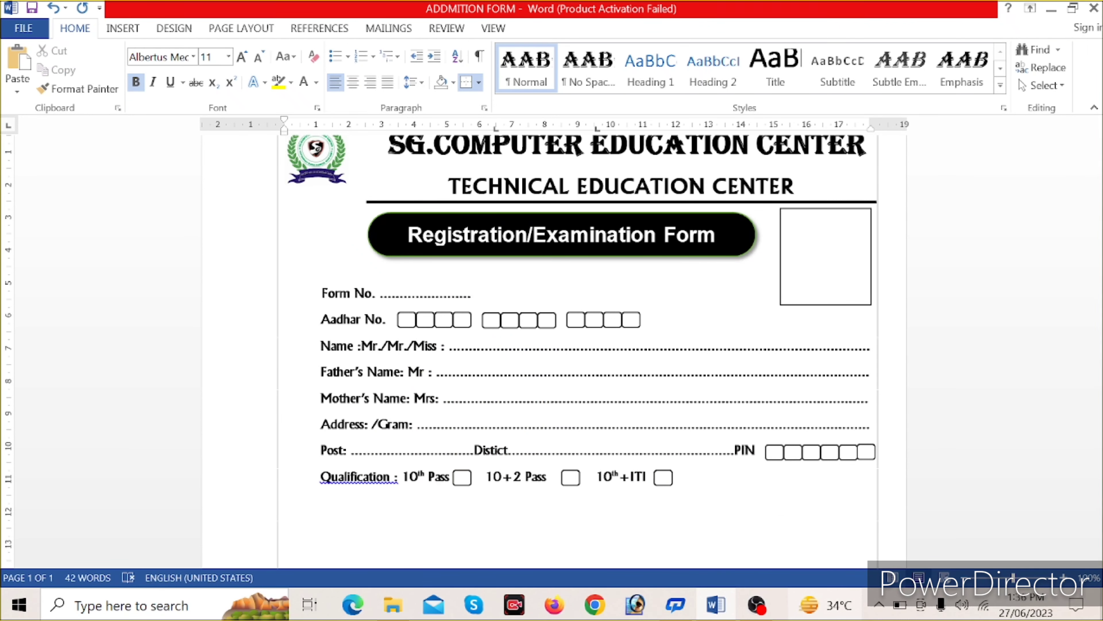
key(Return)
Step: Type 'Passing Year:' and add a long entry box beside it
text(Passing Year)
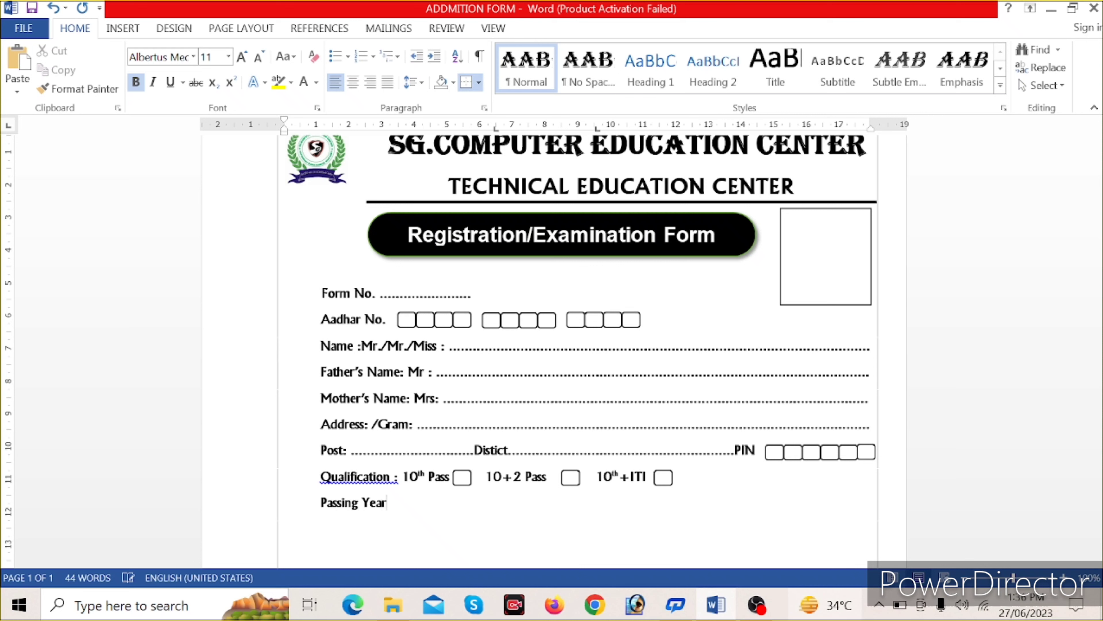
text(:)
key(ctrl+v)
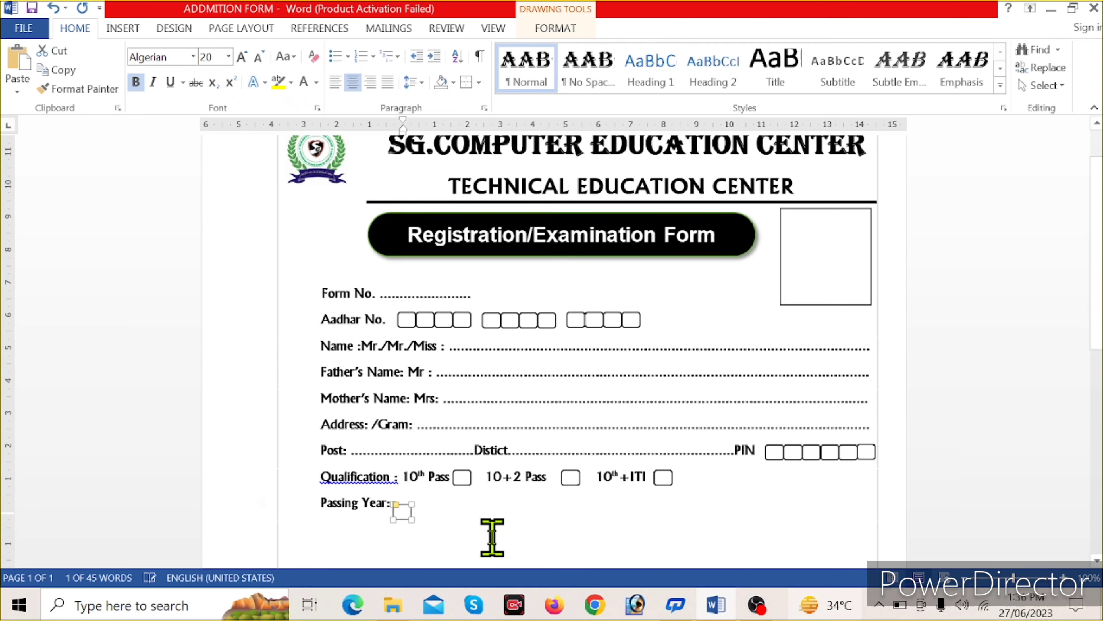
drag(416, 512, 570, 514)
click(637, 516)
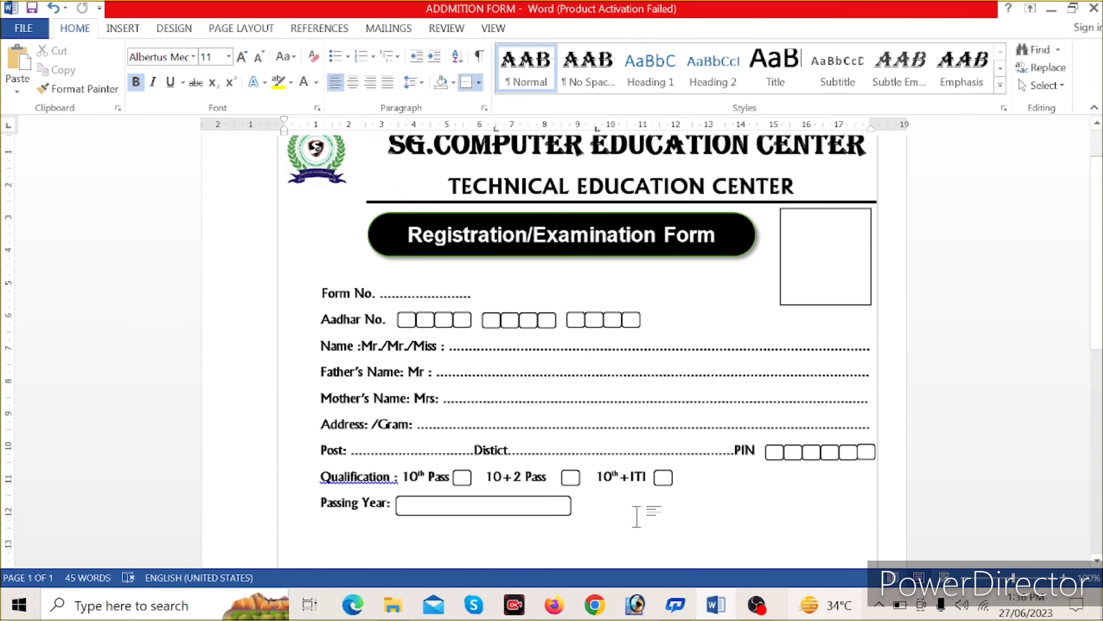
Step: Add a 'Date of birth' label followed by two groups of four small boxes
text(D)
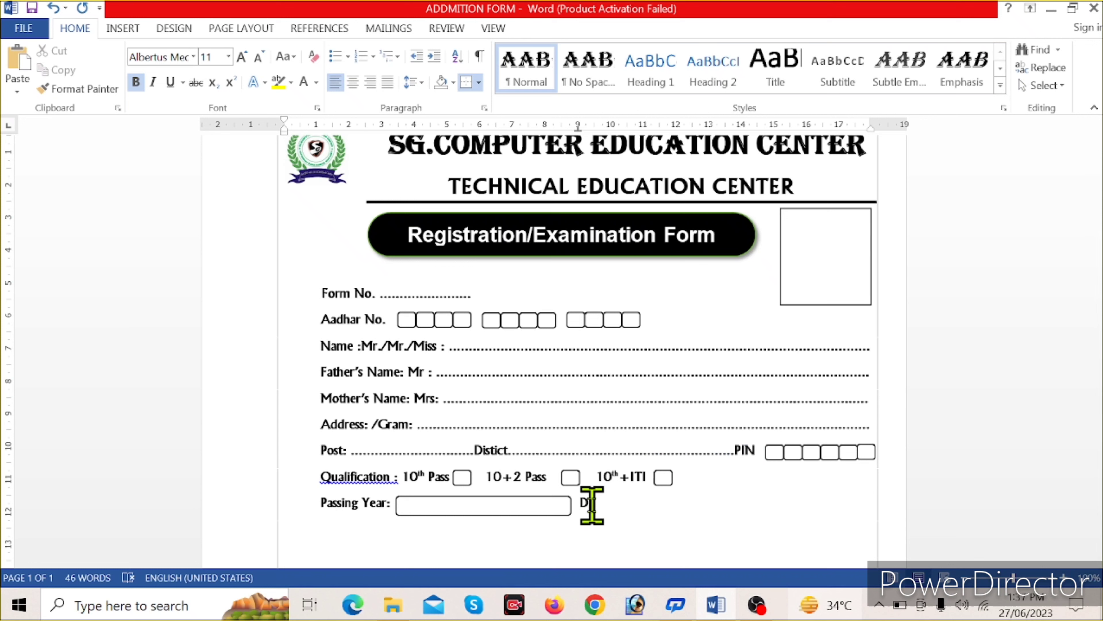
key(BackSpace)
key(BackSpace)
key(BackSpace)
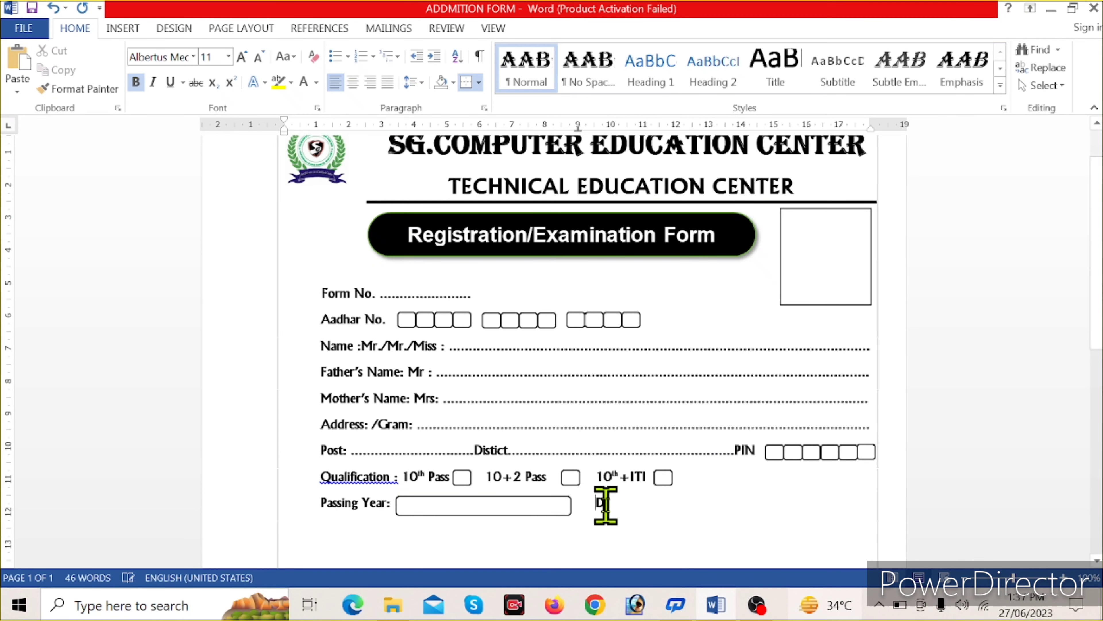
text(r)
click(572, 505)
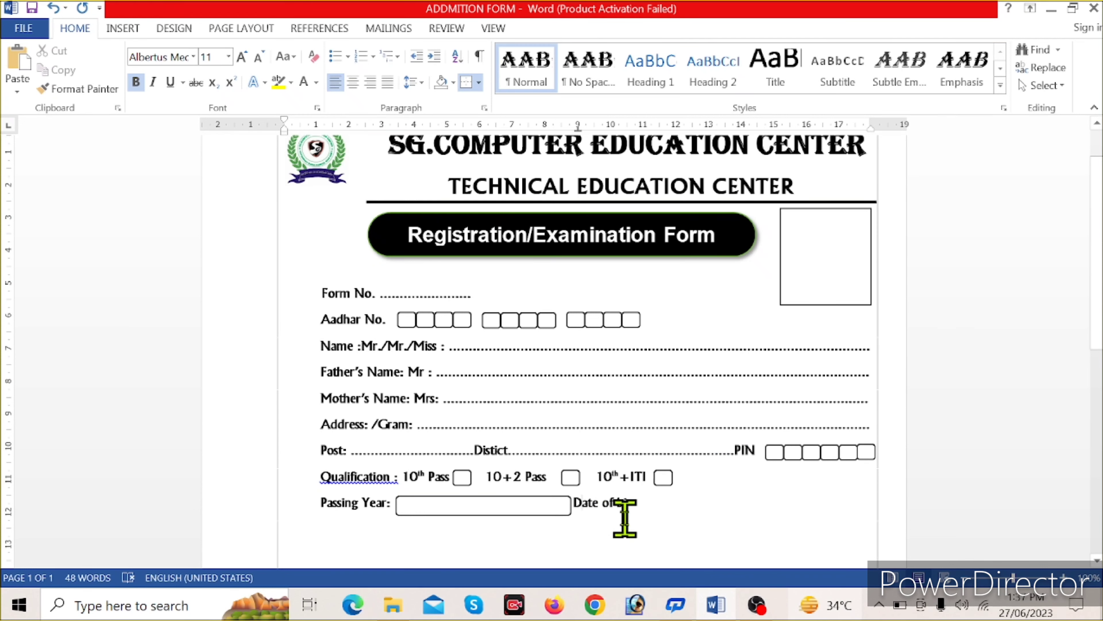
key(space)
key(space)
key(space)
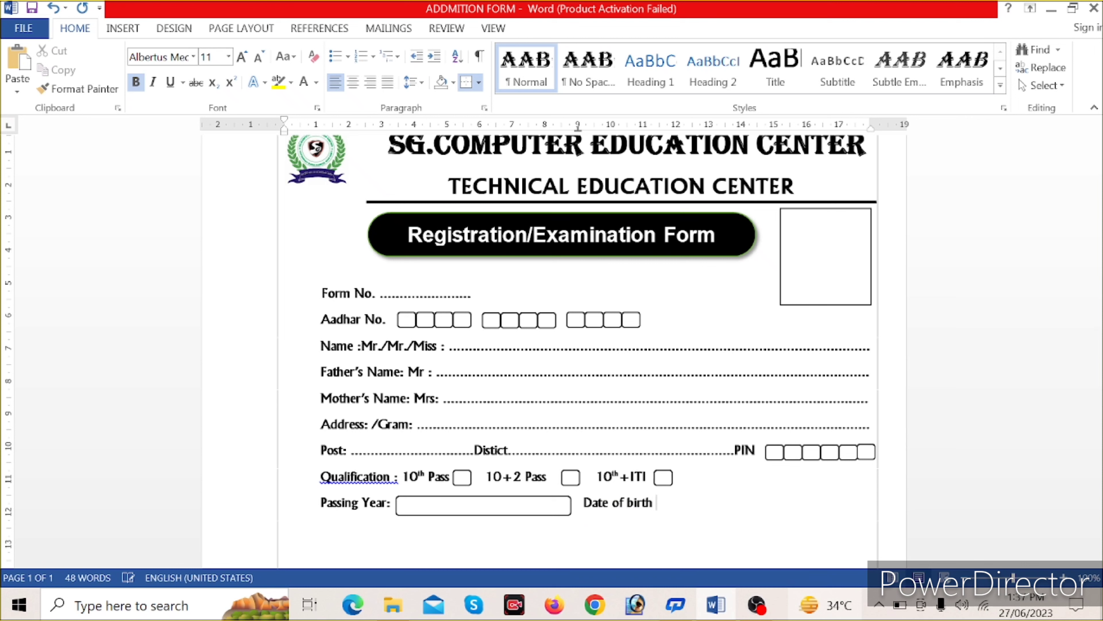
click(785, 452)
mouse_move(785, 452)
mouse_down()
mouse_move(685, 507)
mouse_move(719, 506)
mouse_up()
drag(844, 452, 779, 504)
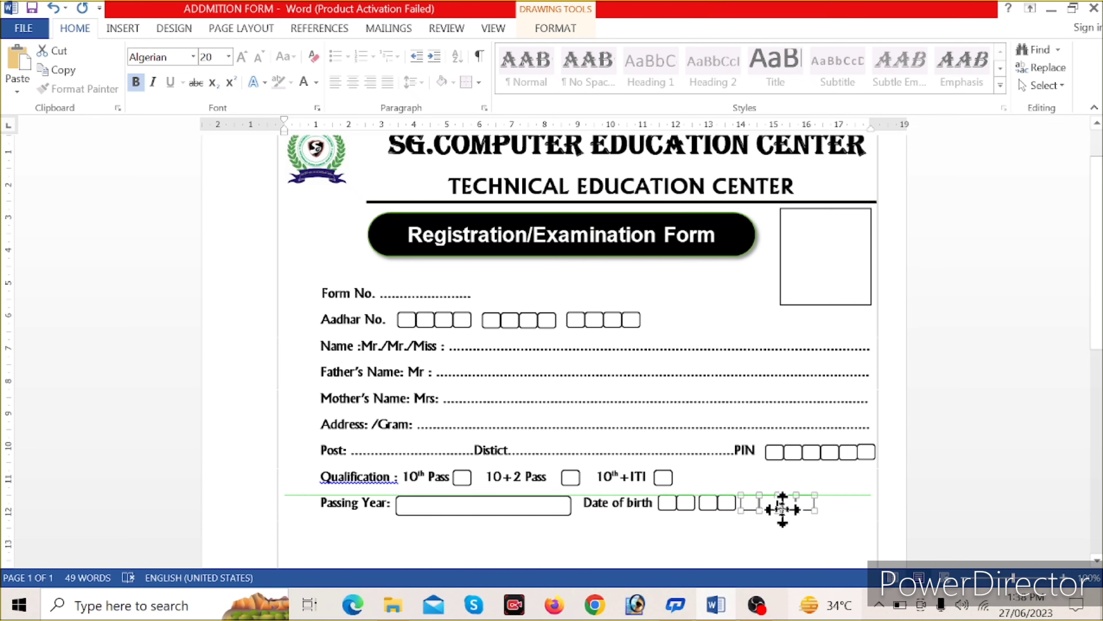
click(777, 526)
scroll(774, 531, down, 3)
scroll(775, 531, down, 2)
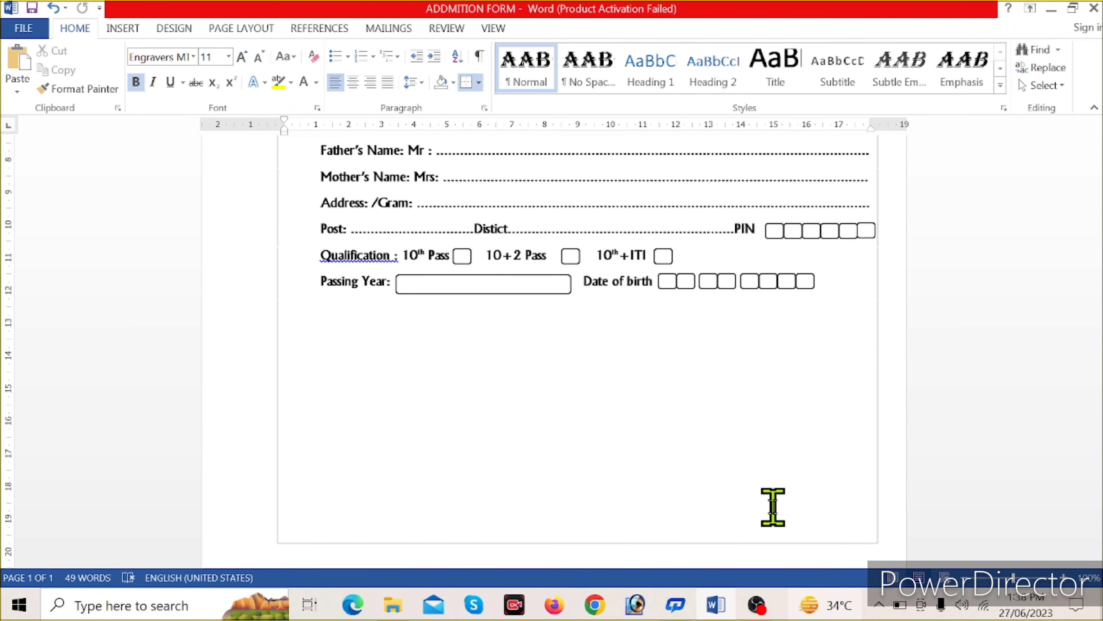
Step: Add an 'E-mail ID' line with an entry box stretched to the right margin
click(836, 304)
text(E-mail ID)
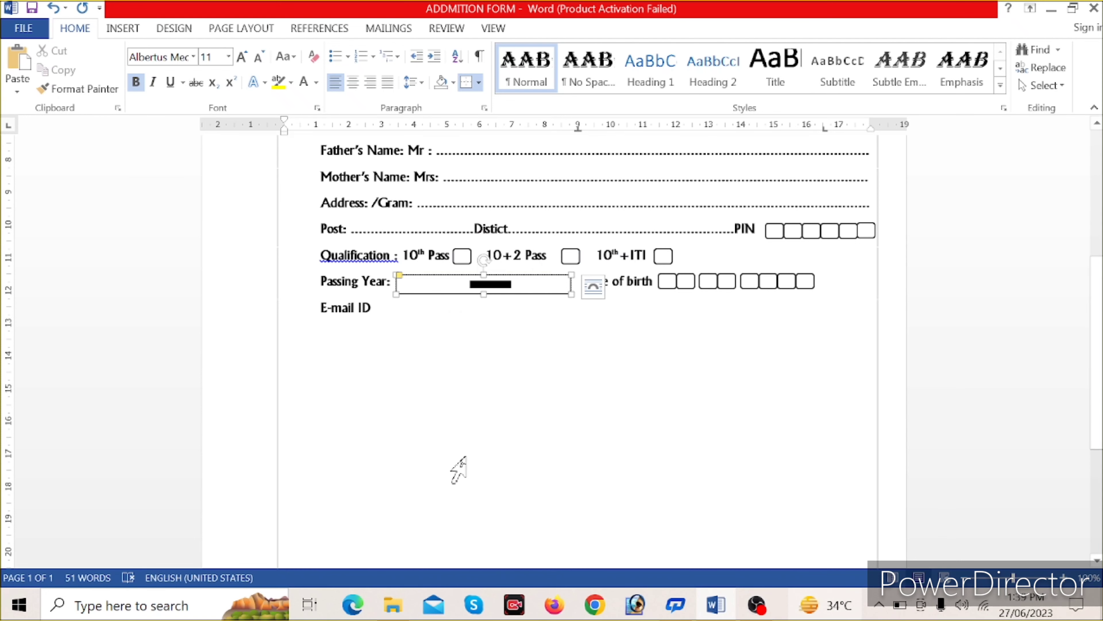
drag(419, 283, 408, 309)
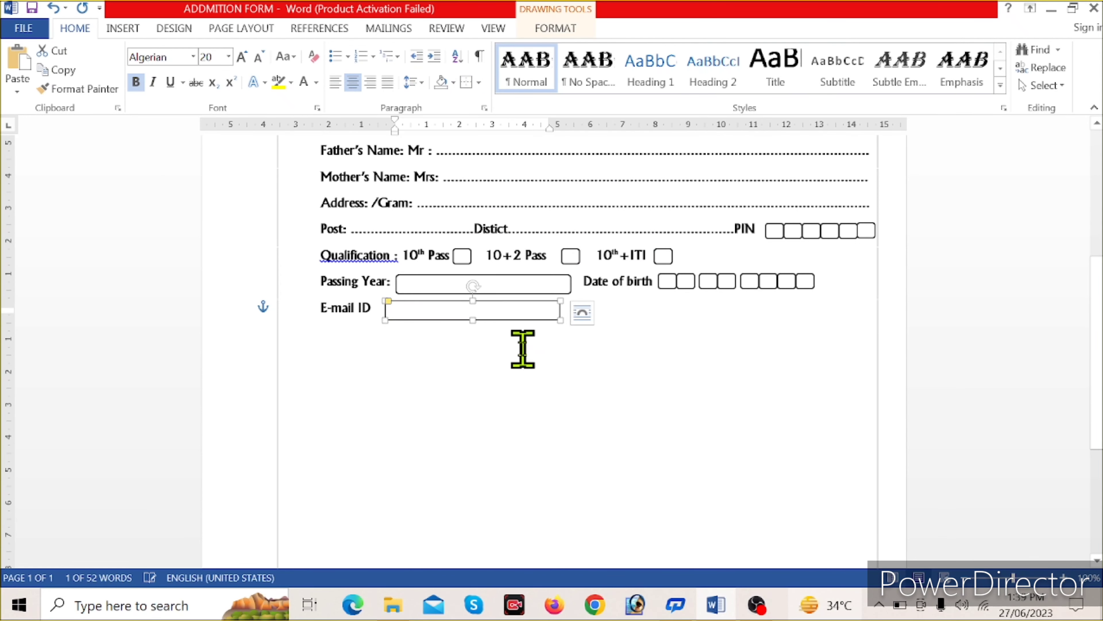
drag(560, 311, 869, 310)
click(747, 386)
Step: Add a 'Contact No:' line followed by a row of ten small boxes
click(423, 511)
text(Contact No:.)
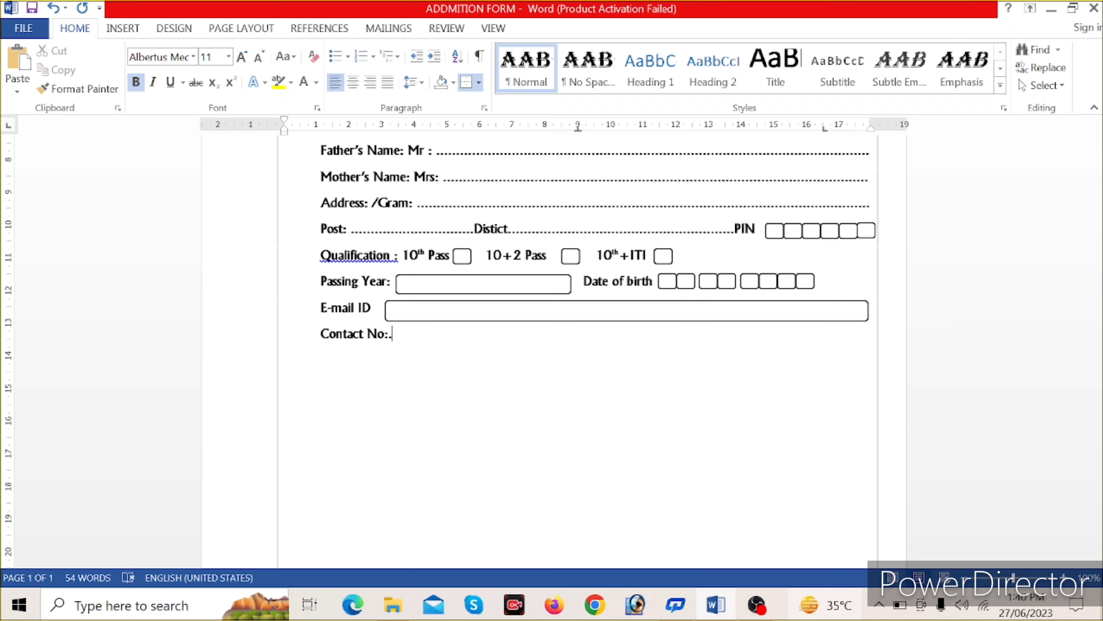
key(BackSpace)
text(No:)
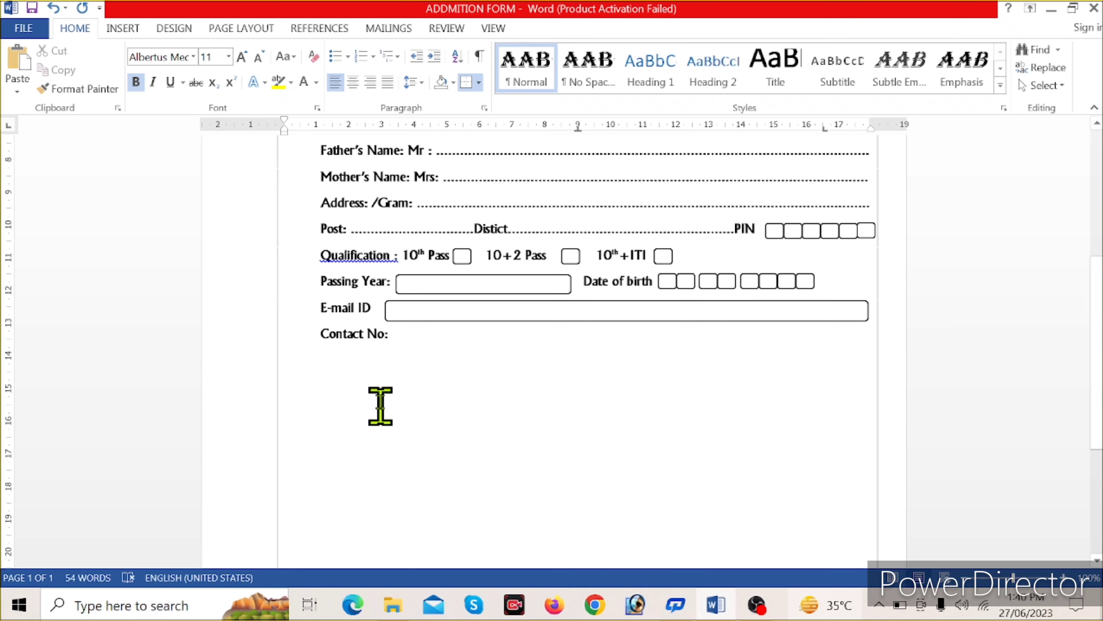
click(807, 281)
key(ctrl+v)
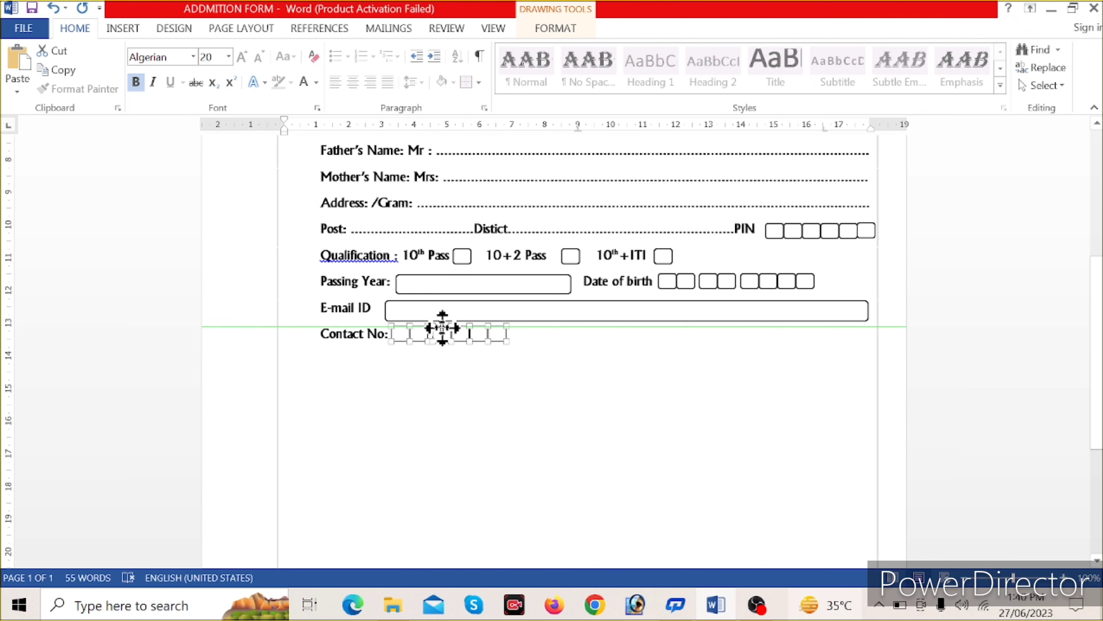
key(ctrl+v)
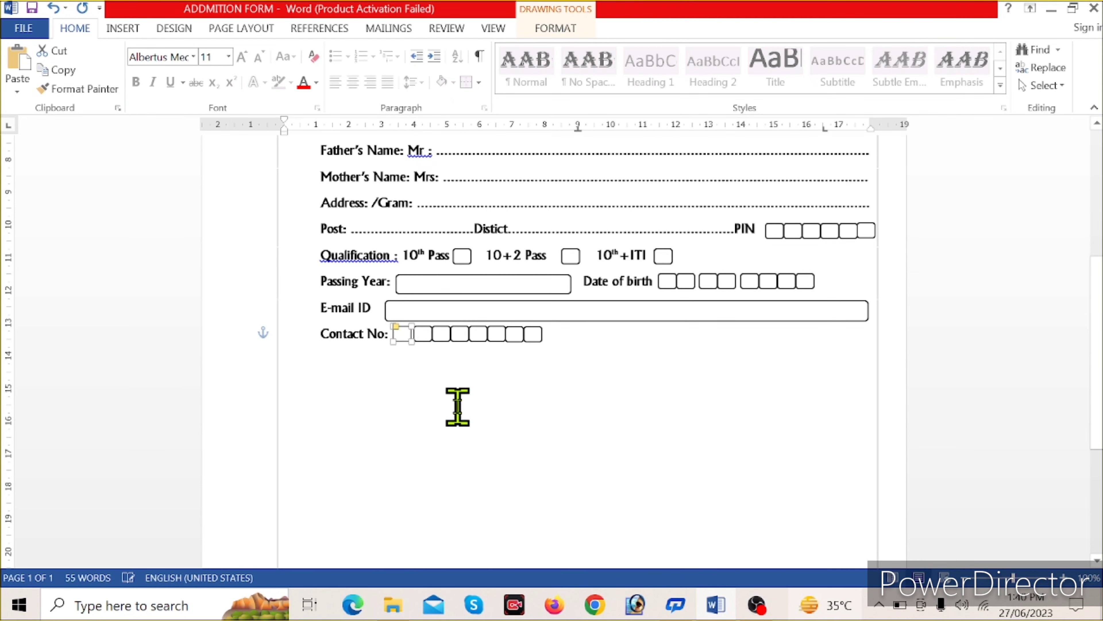
drag(434, 334, 507, 428)
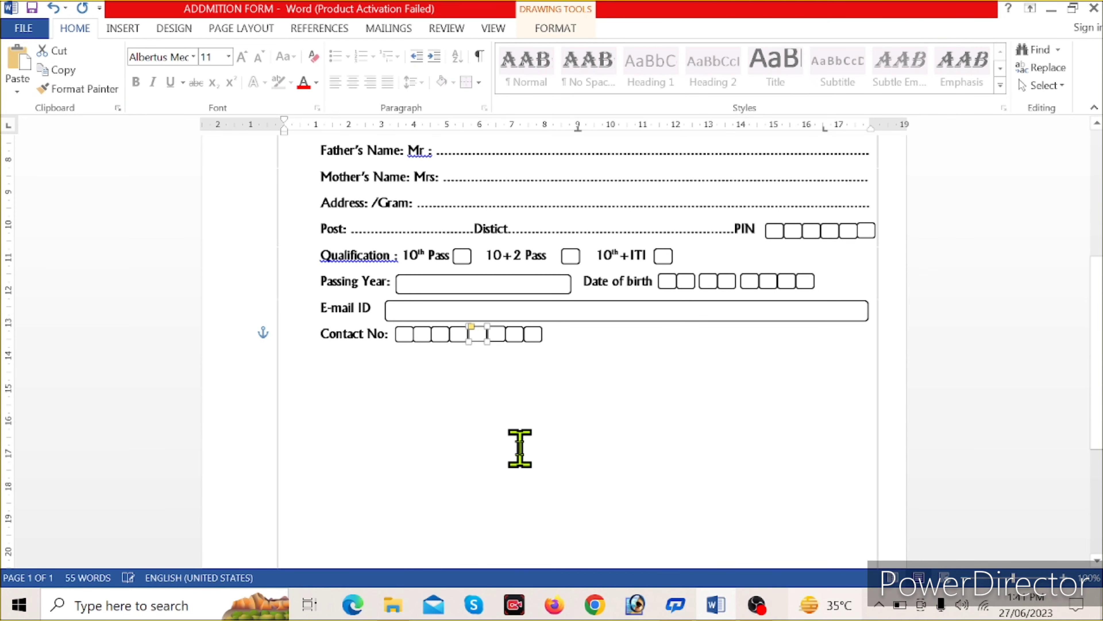
click(495, 335)
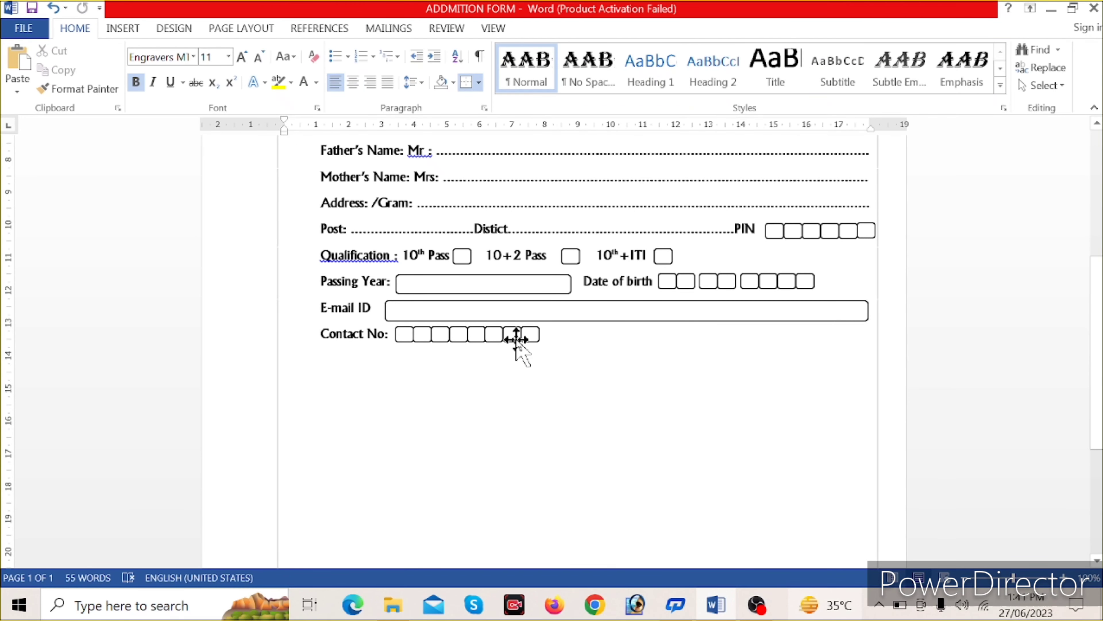
drag(516, 339, 564, 340)
click(572, 404)
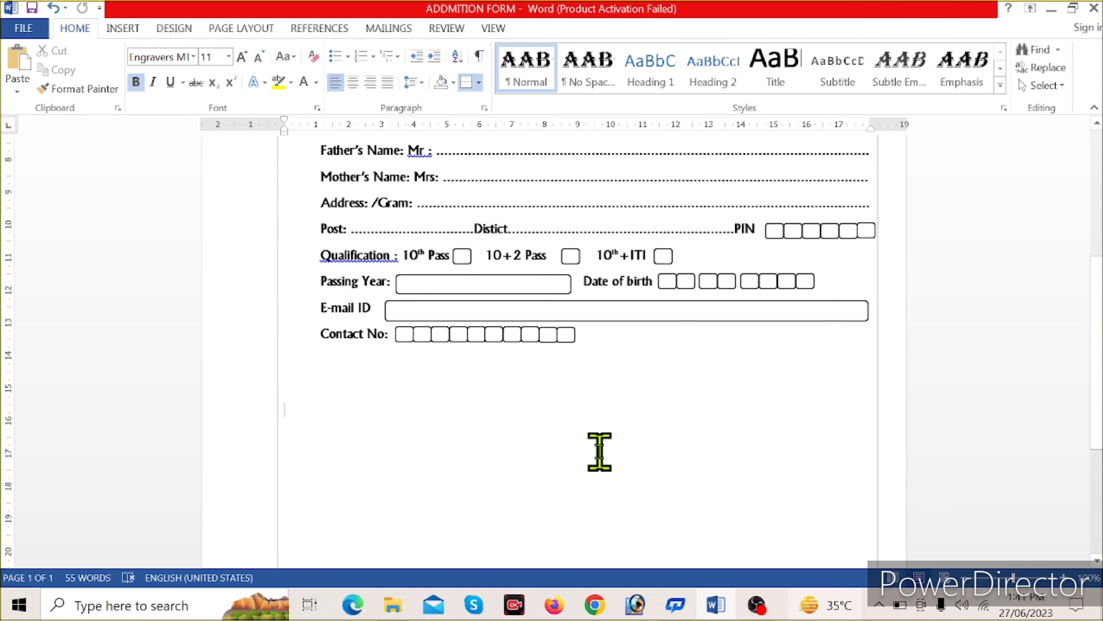
Step: Add the Course Name line and a Course Duration '15 Day' option with a checkbox
key(Up)
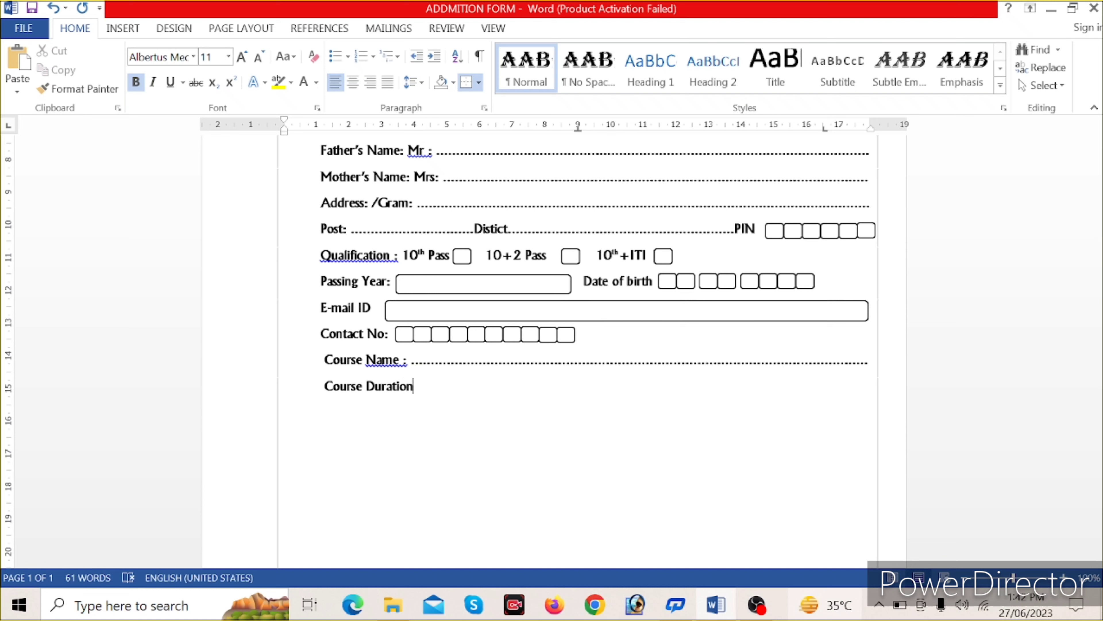
text( : 15 Day)
click(669, 282)
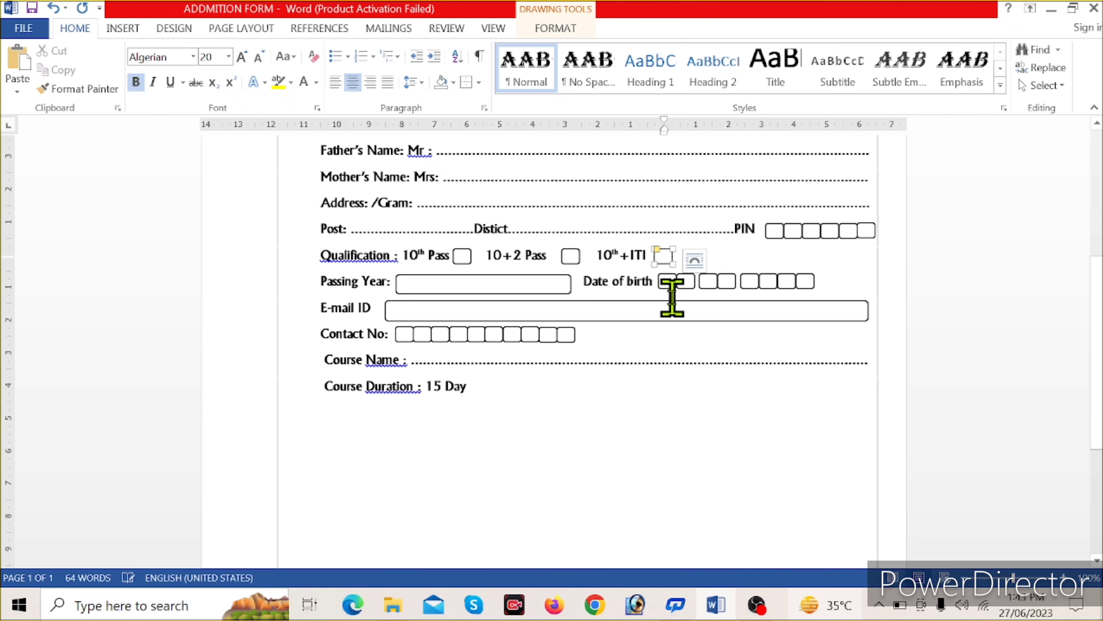
drag(677, 278, 492, 387)
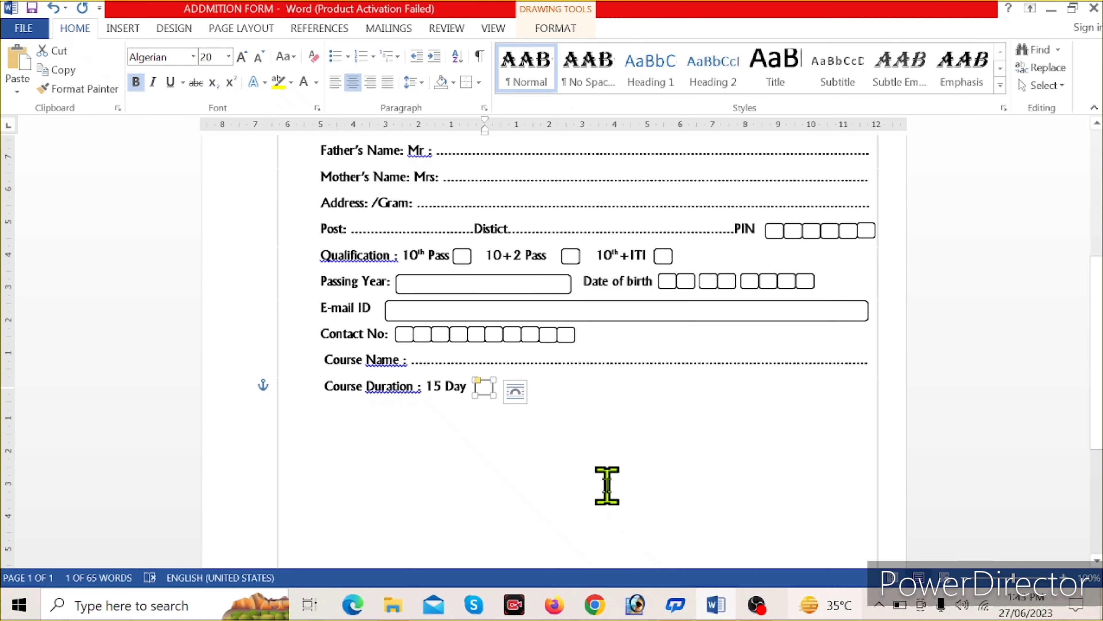
click(536, 389)
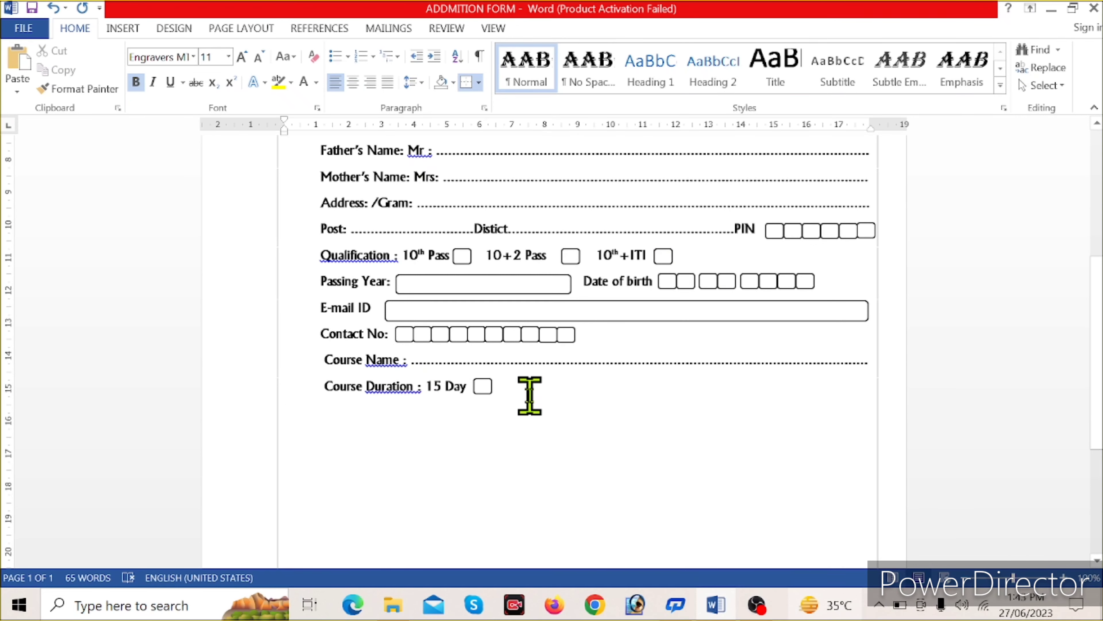
Step: Add '1 Month', '3 Month' and '12 Month' options with checkboxes, spaced along the line
text(1 Month 3 Month)
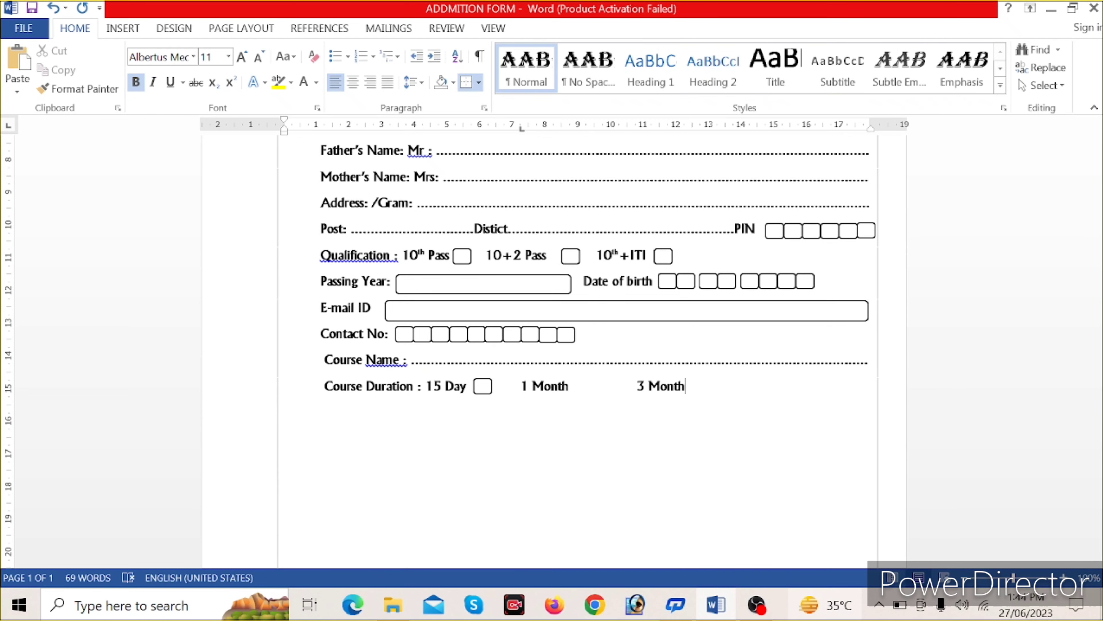
scroll(788, 293, down, 2)
double_click(788, 285)
text(12 M)
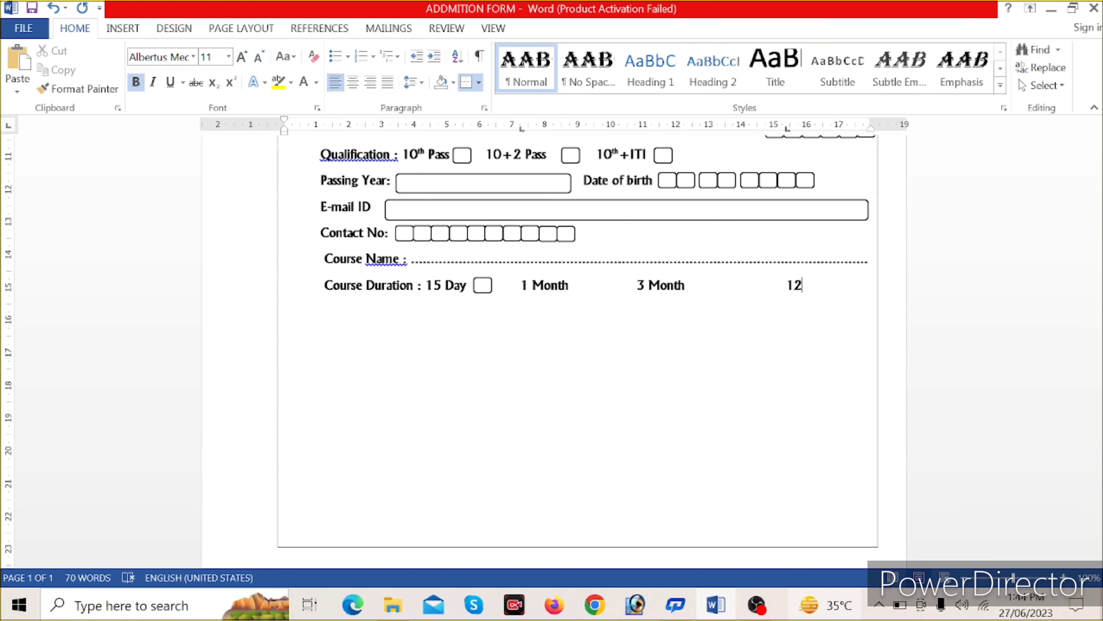
text(onth)
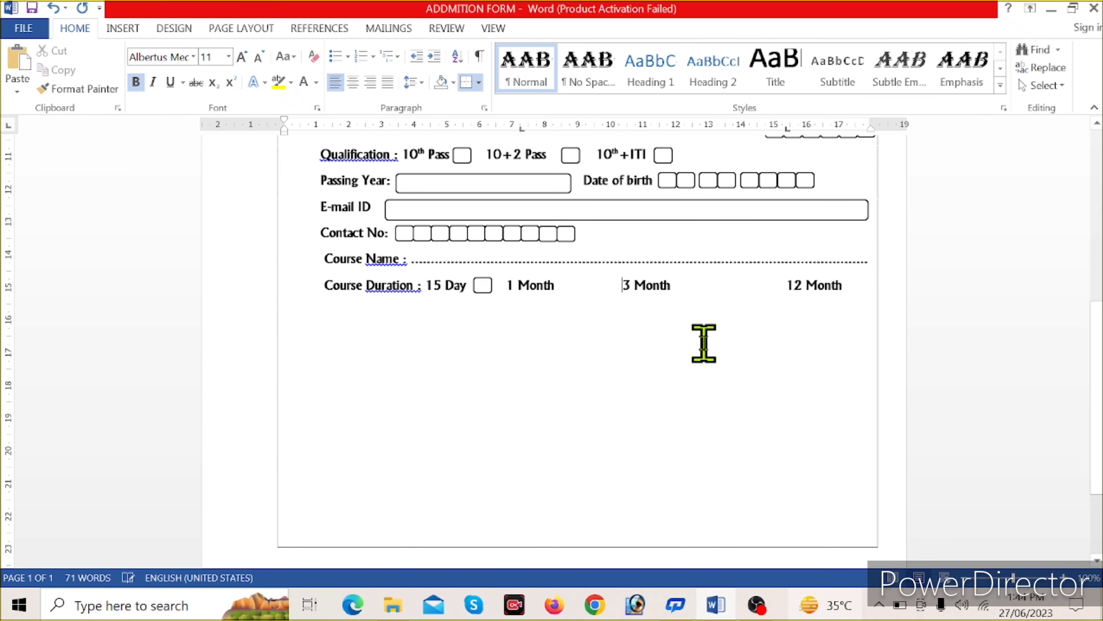
click(787, 285)
key(BackSpace)
key(Tab)
key(ctrl+v)
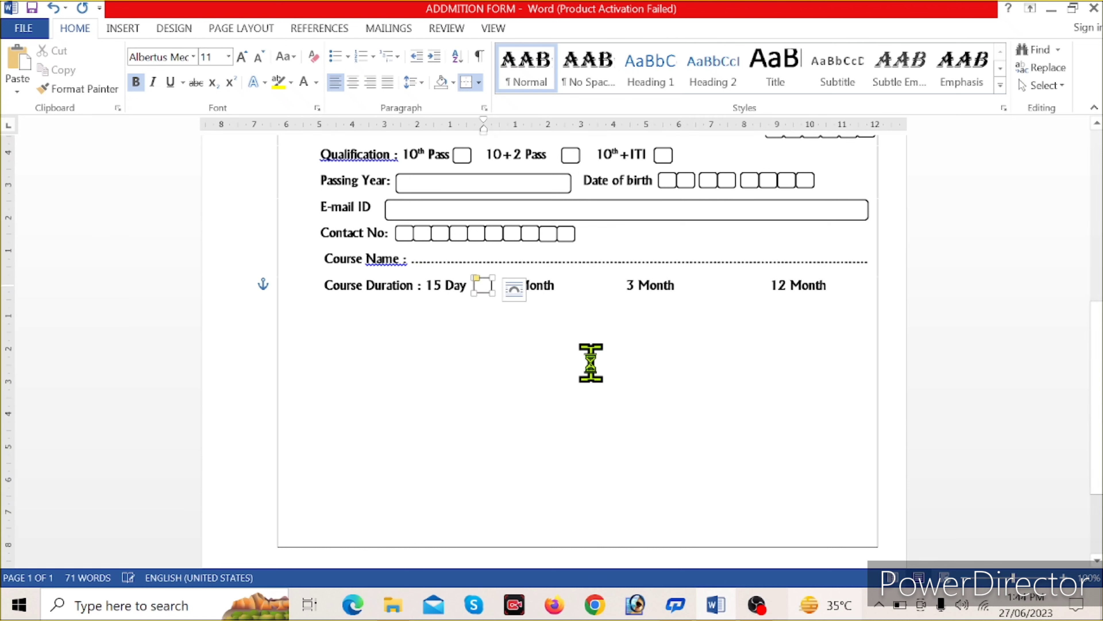
key(Right)
key(Right)
key(Right)
drag(578, 285, 846, 286)
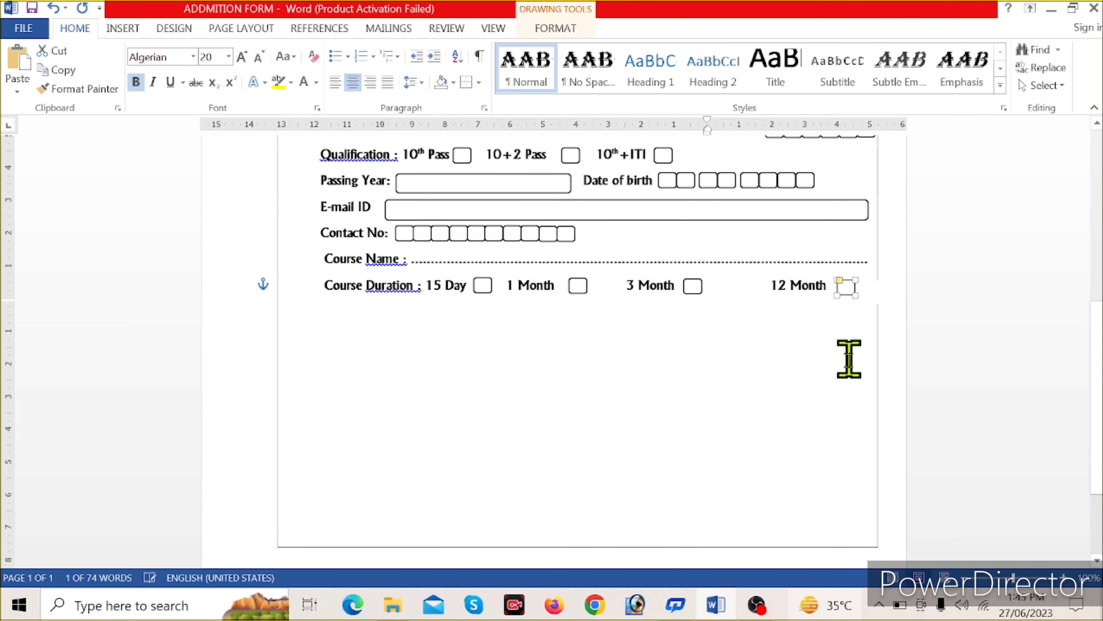
click(395, 287)
click(490, 304)
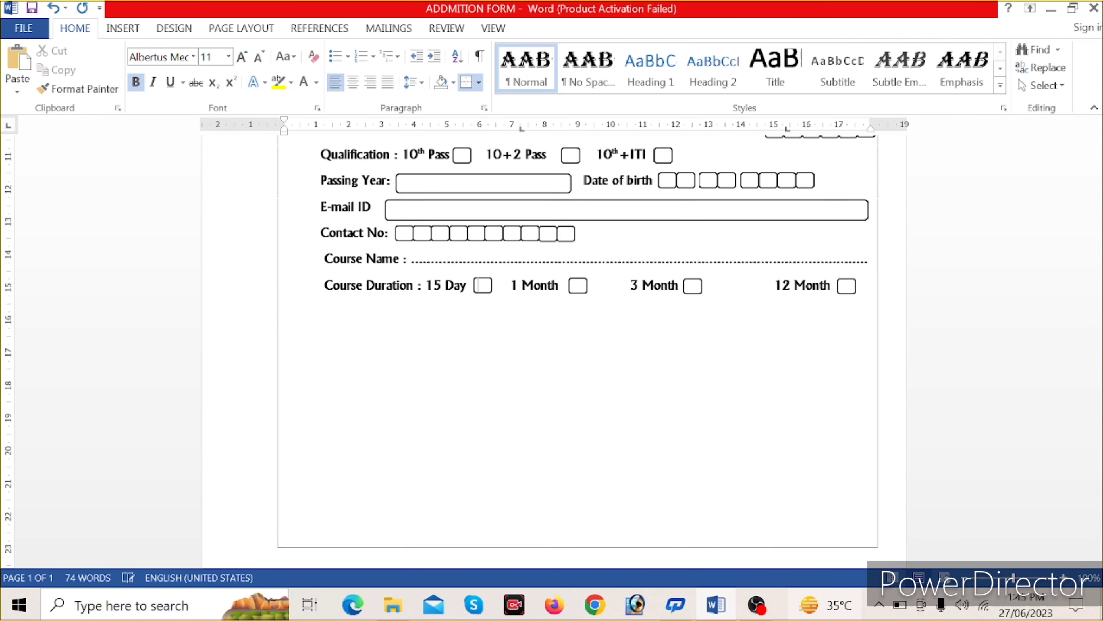
key(Tab)
Step: Draw a thick black horizontal divider line across the page below Course Duration
click(123, 28)
click(216, 70)
click(215, 171)
drag(276, 368, 877, 368)
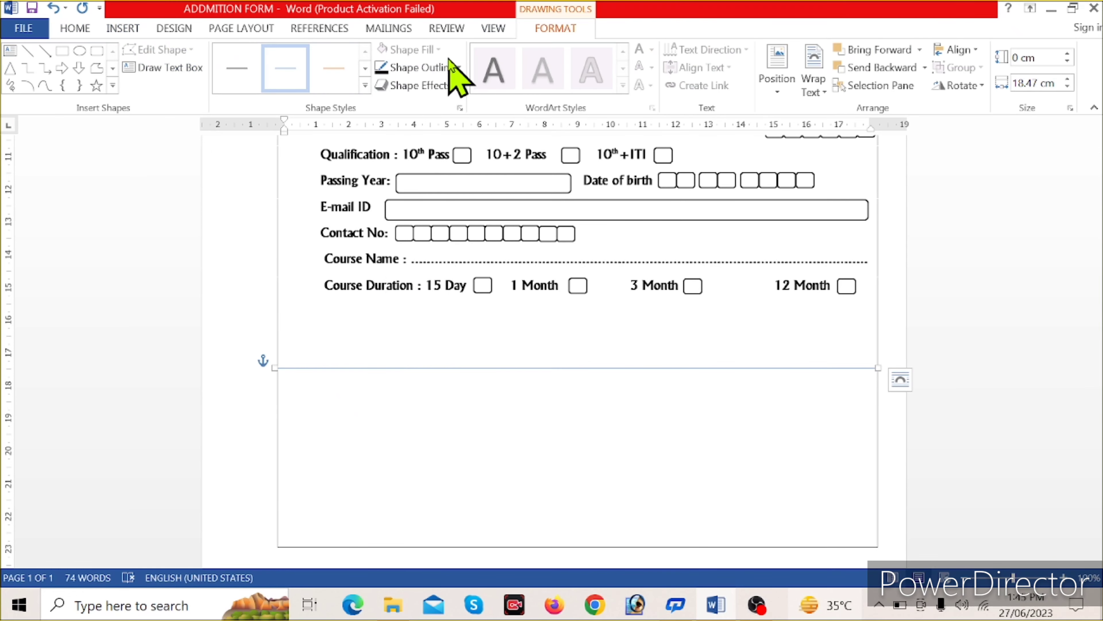
click(459, 68)
click(394, 103)
click(320, 439)
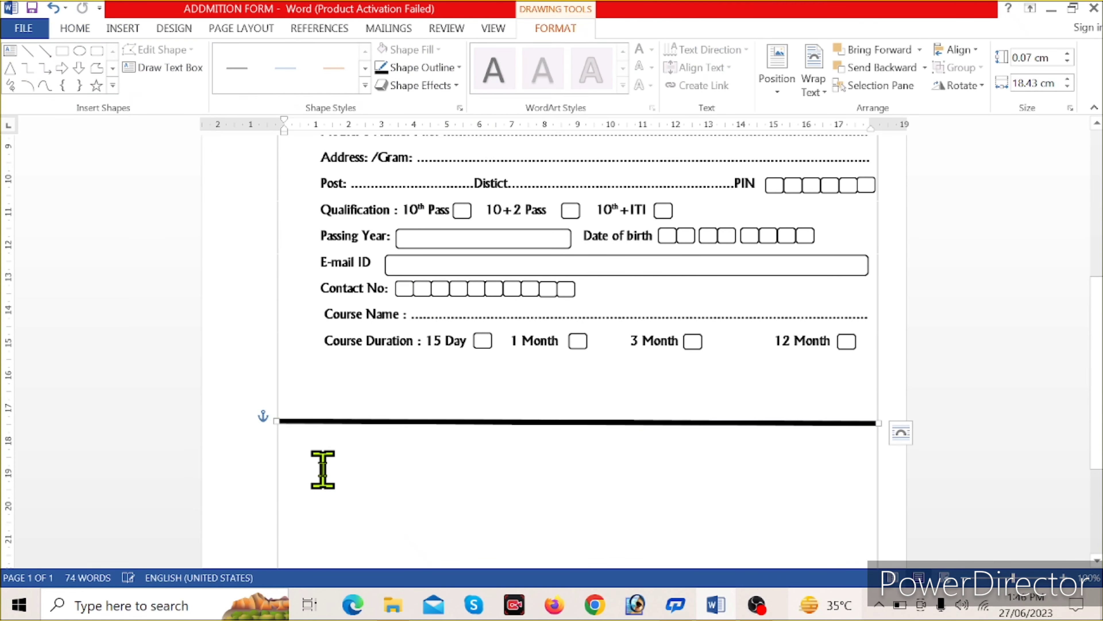
scroll(436, 478, down, 1)
click(325, 343)
text(P)
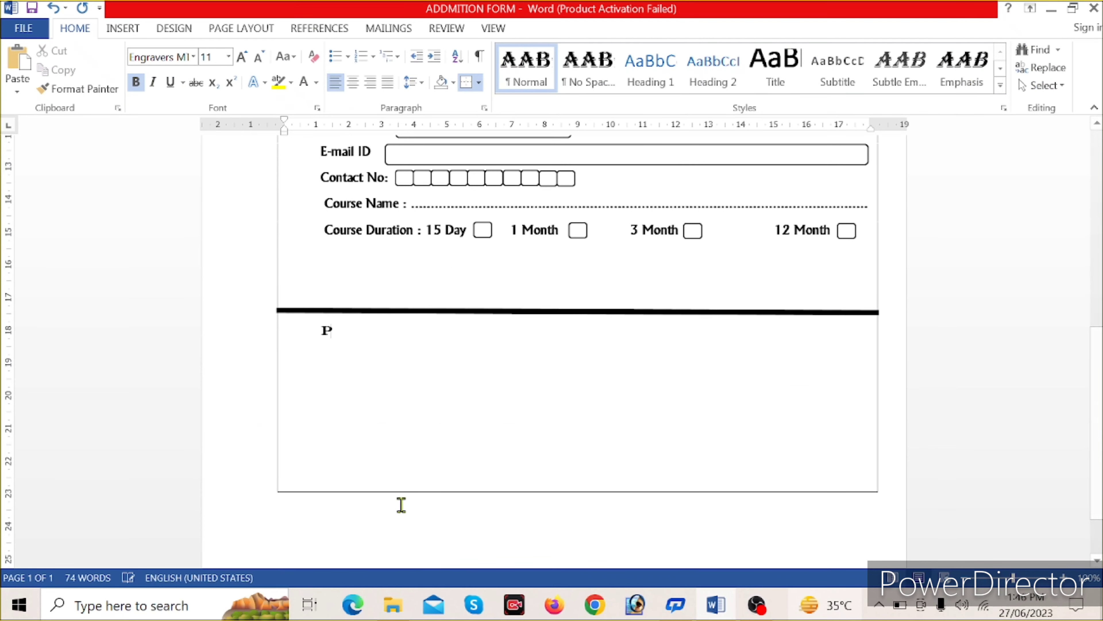
Step: In Albertus font, type 'Place : .....' and 'Date : .....' on separate lines
text(L)
key(BackSpace)
key(BackSpace)
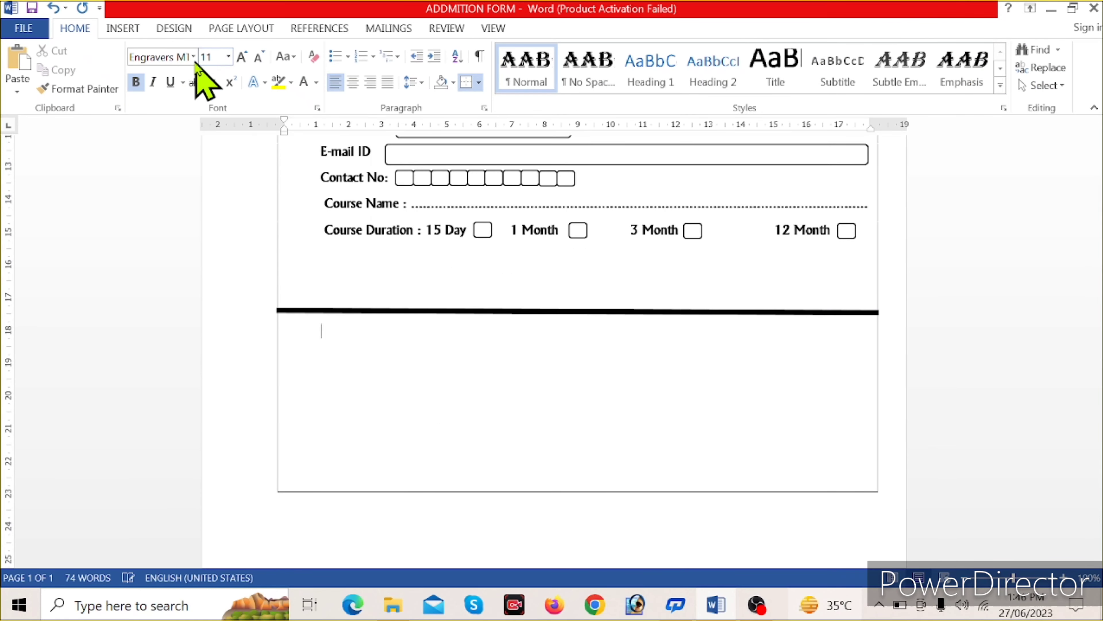
click(193, 56)
click(165, 196)
click(193, 56)
click(188, 251)
text(P)
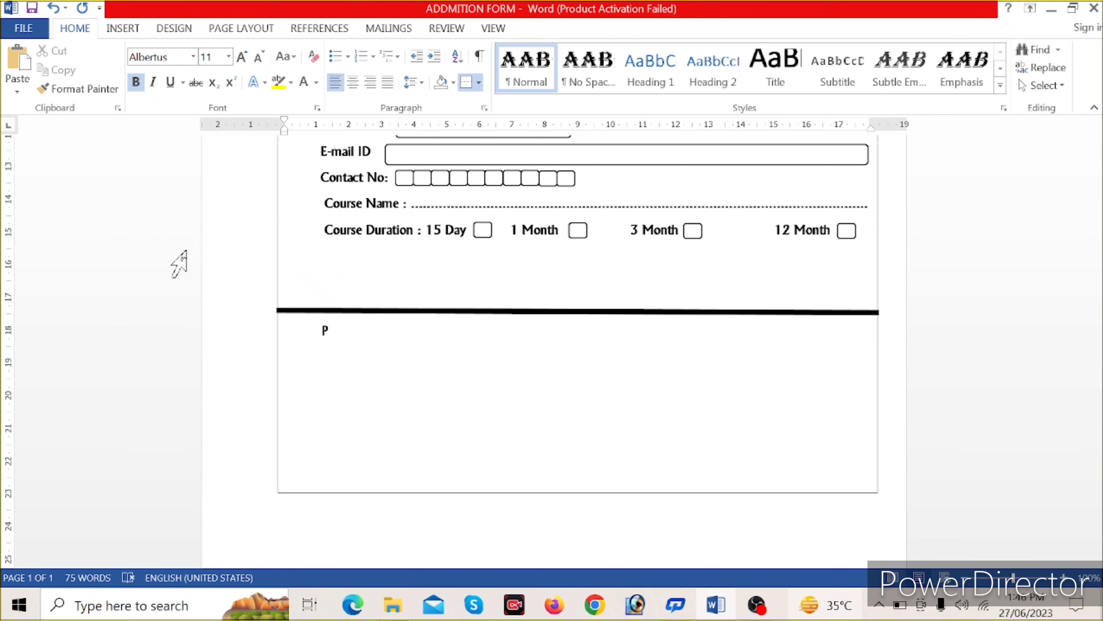
text(..............................)
key(Return)
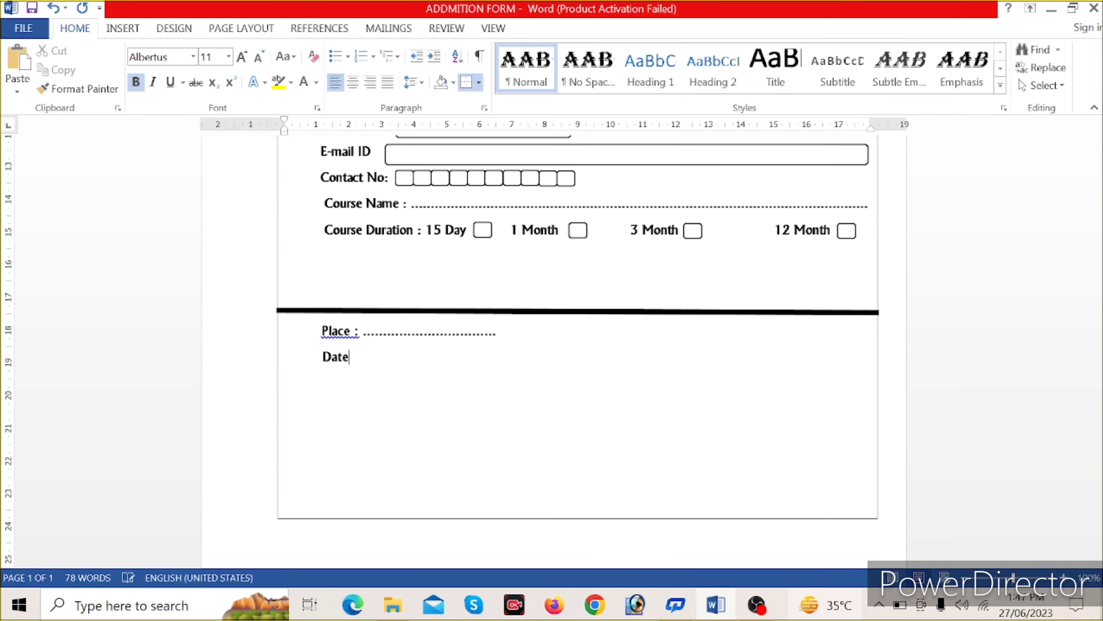
text( :)
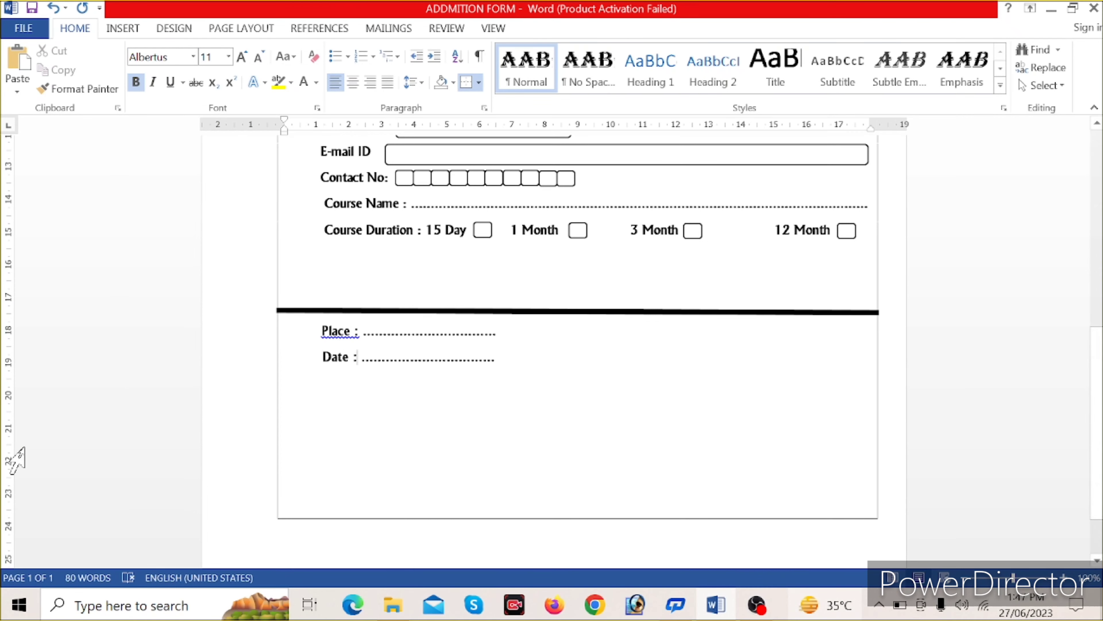
Step: Draw a rounded rectangle beside the Place and Date lines
click(123, 28)
click(217, 69)
click(303, 163)
drag(512, 333, 544, 377)
Step: Draw a large rounded box beside Place and Date and duplicate it to the right
click(74, 28)
click(584, 238)
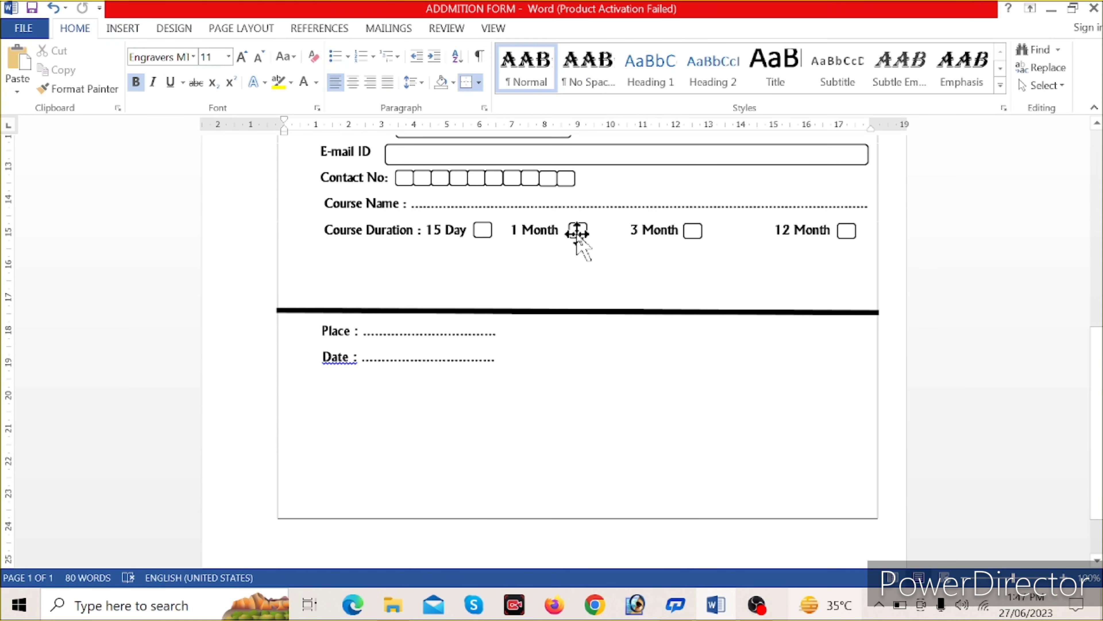
drag(499, 338, 677, 434)
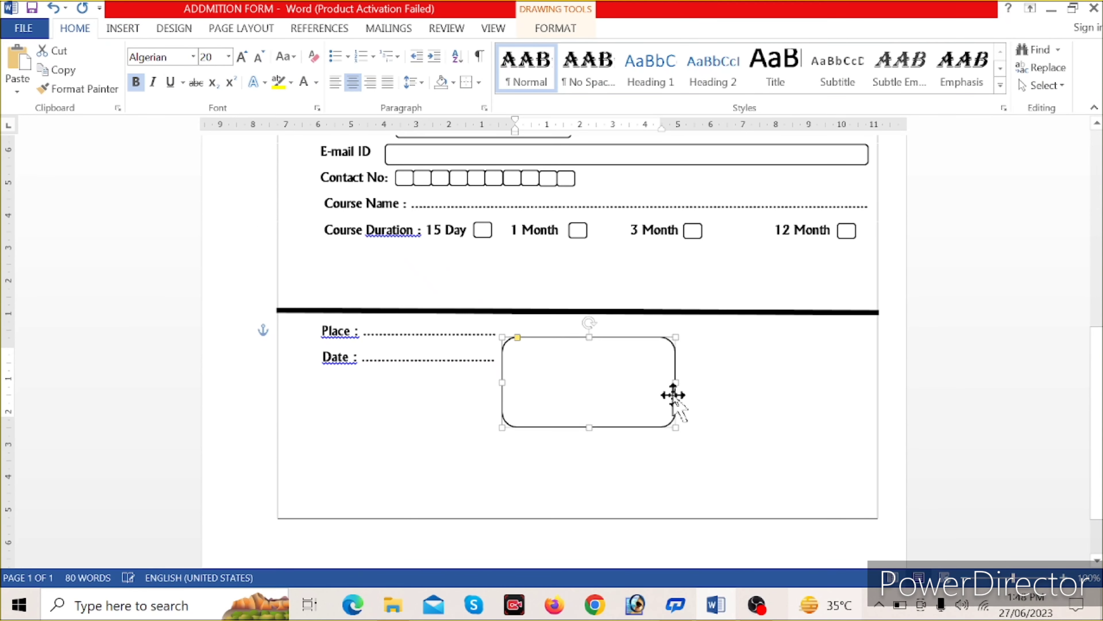
drag(673, 394, 885, 394)
key(Left)
key(Left)
key(Left)
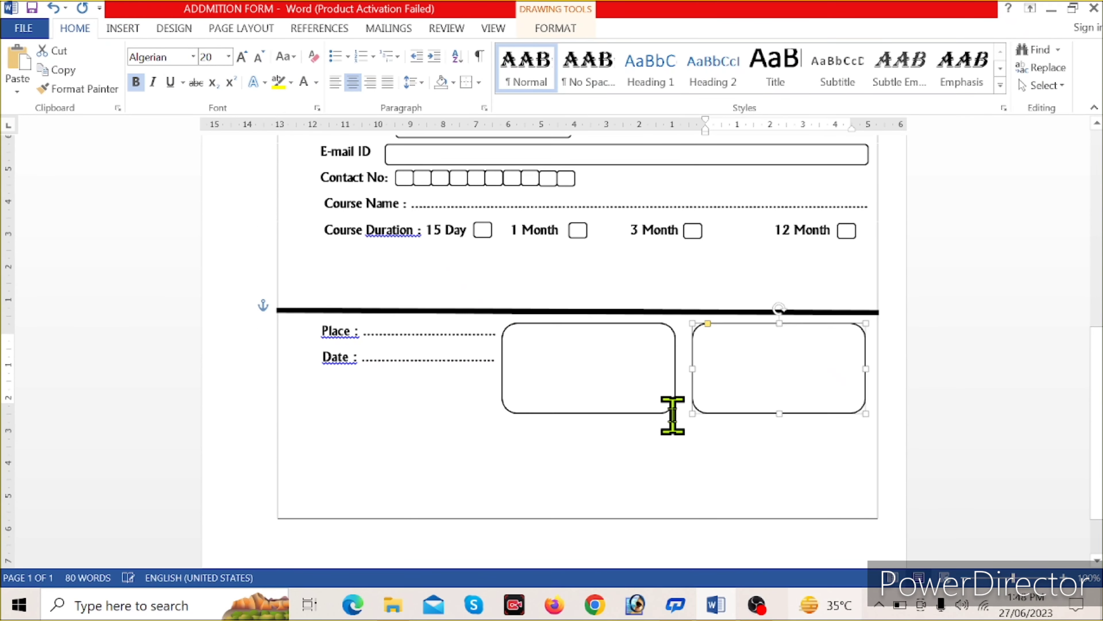
click(555, 444)
Step: Set the Place and Date text to Albertus 14 and begin the thumb caption under the first box
click(321, 331)
key(Return)
key(Return)
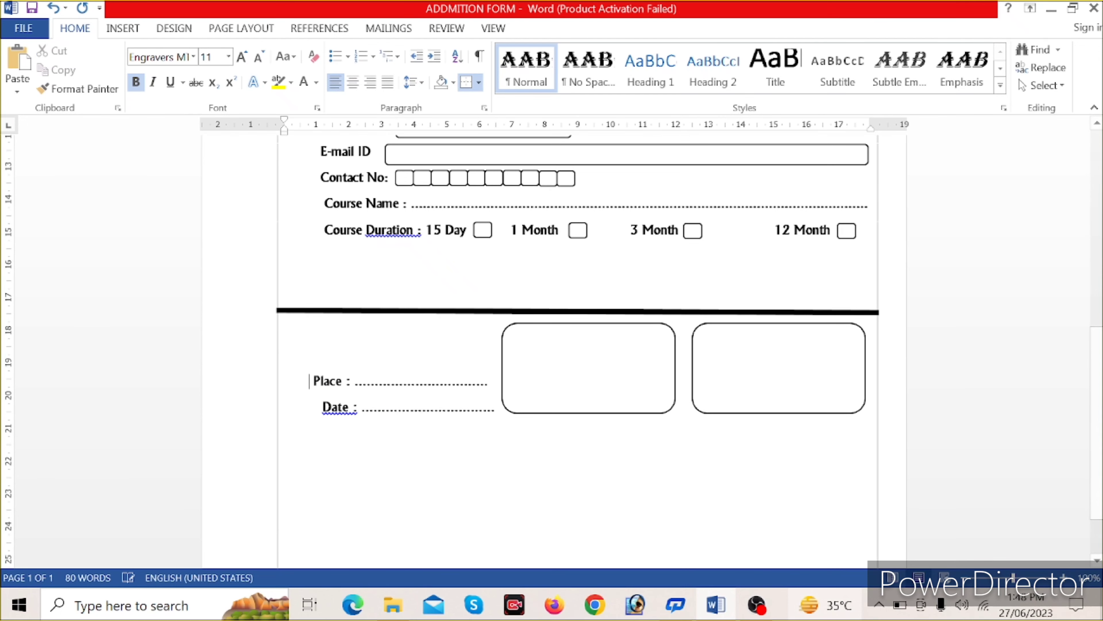
key(BackSpace)
shift+click(493, 382)
click(241, 57)
click(242, 57)
click(687, 535)
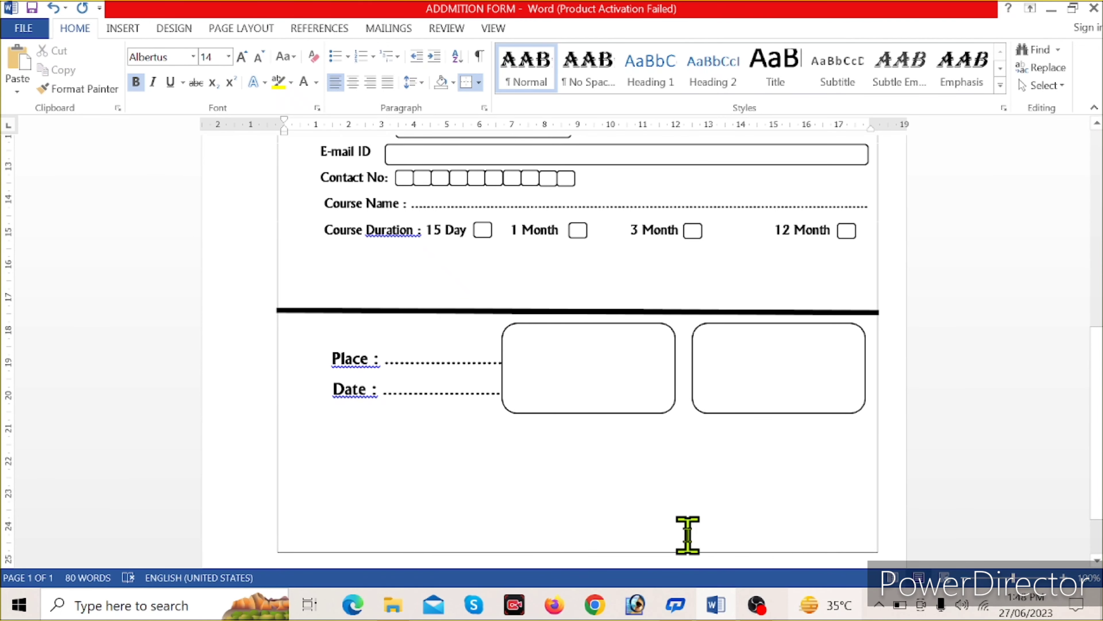
key(ctrl+z)
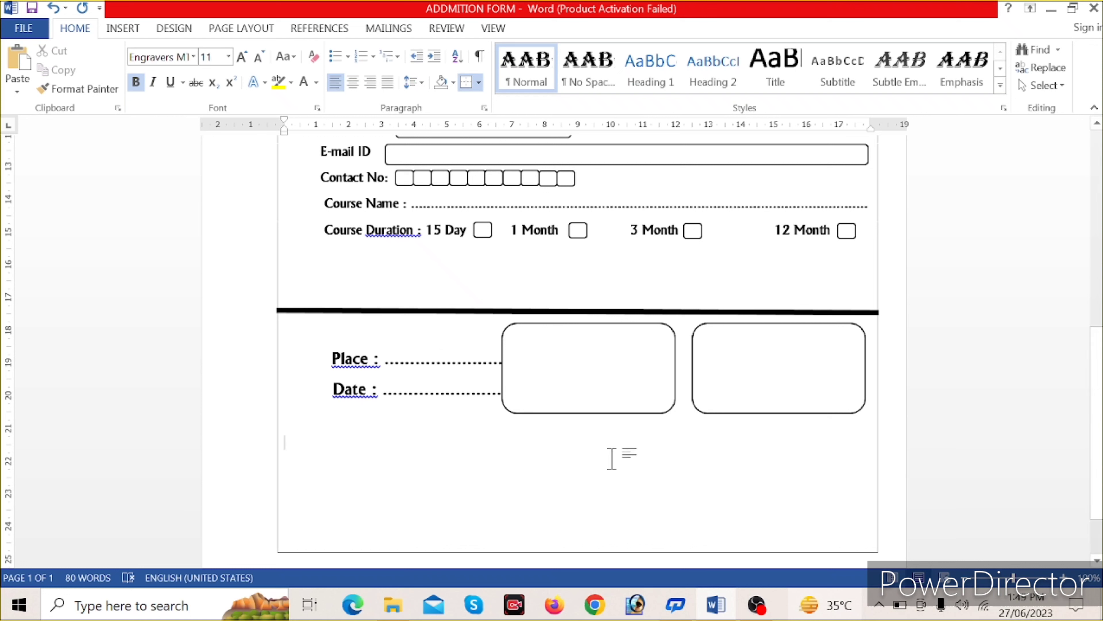
key(ctrl+y)
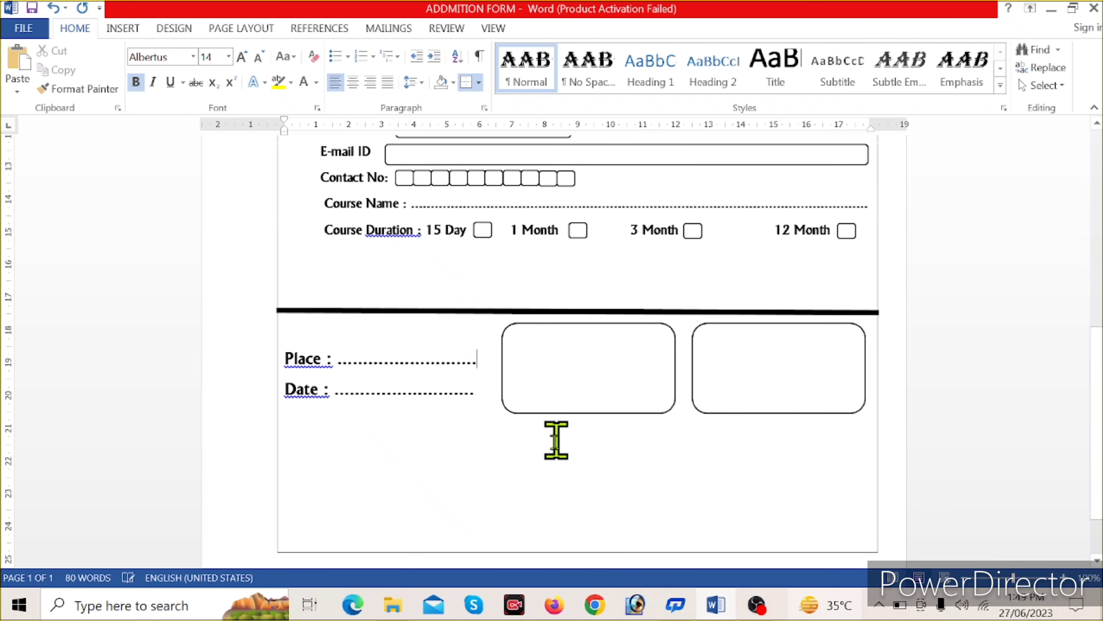
click(556, 440)
text(LES)
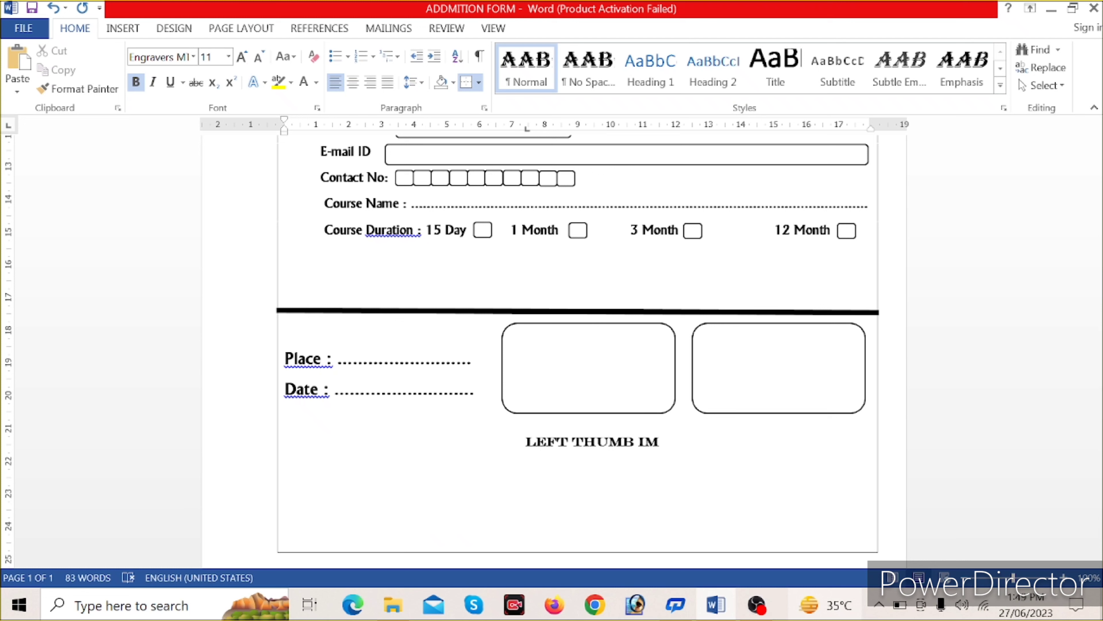
Step: Finish the 'LEFT THUMB IMPRESSION' caption at size 9, fixing the IMRRESSION typo
key(BackSpace)
text(ON)
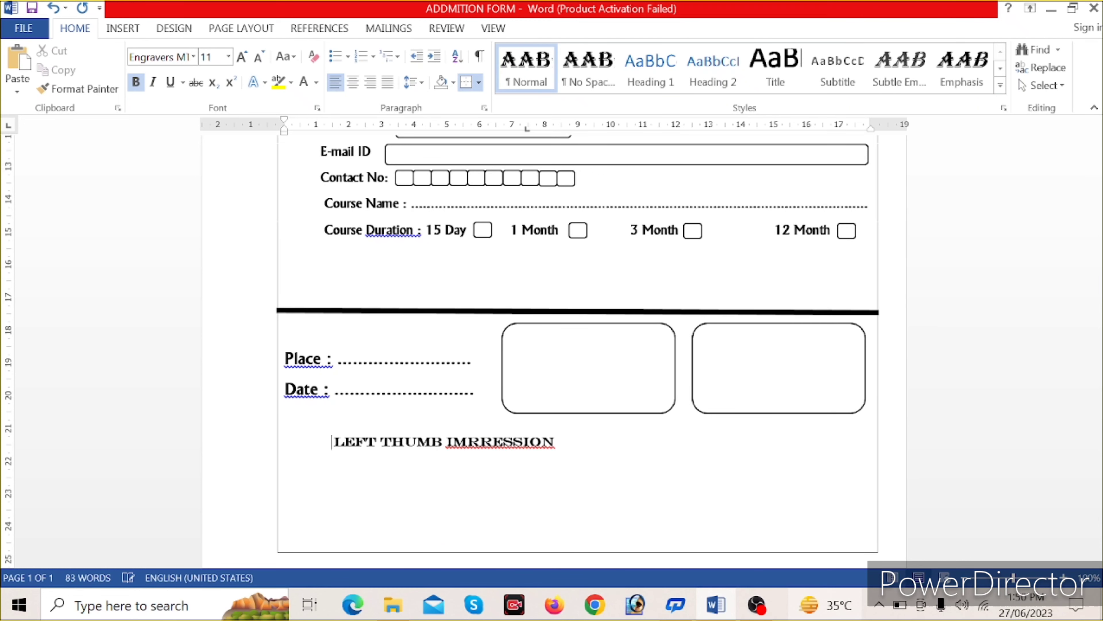
triple_click(734, 443)
click(259, 57)
click(260, 57)
click(259, 56)
click(443, 438)
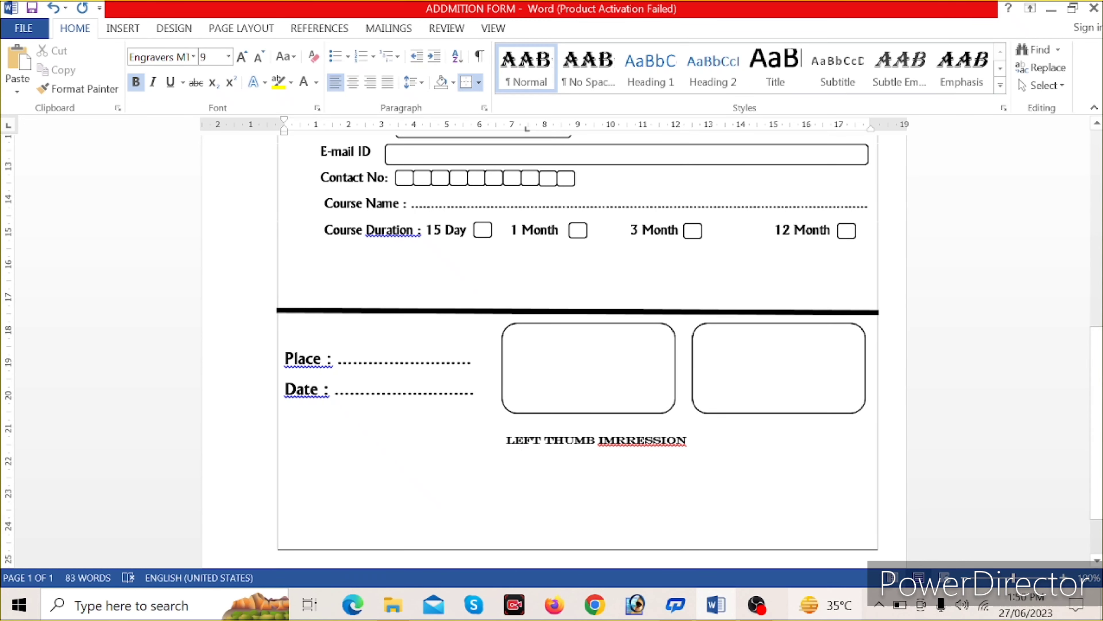
click(613, 440)
key(BackSpace)
text(P)
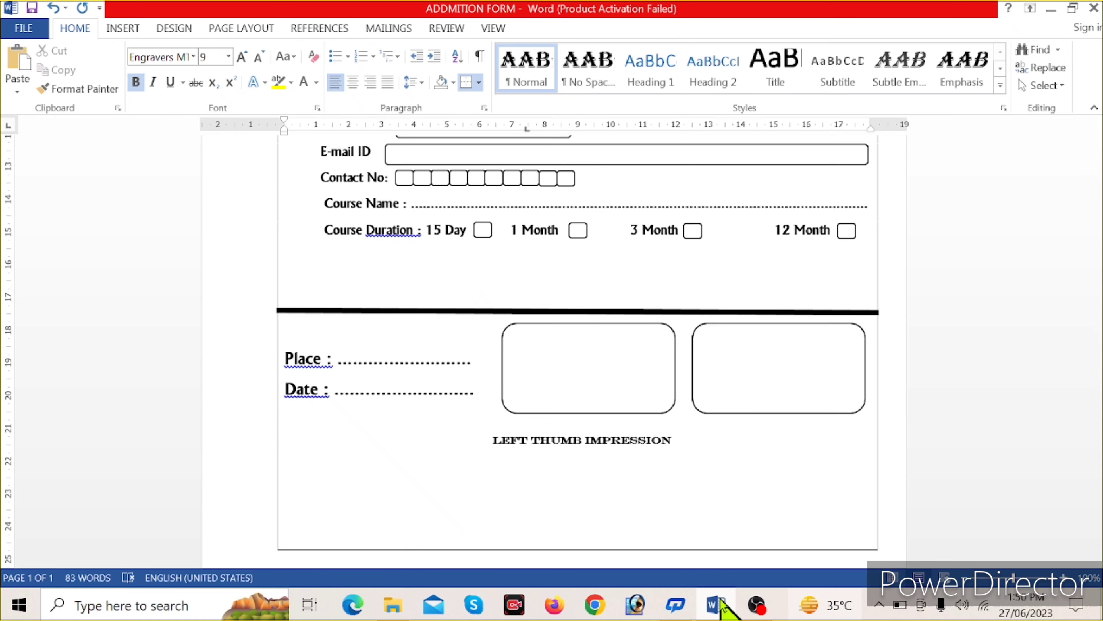
Step: Label the second box 'Sin. Of Application' in Albertus Medium
key(BackSpace)
click(193, 57)
click(221, 215)
text(Sin. Of applicati)
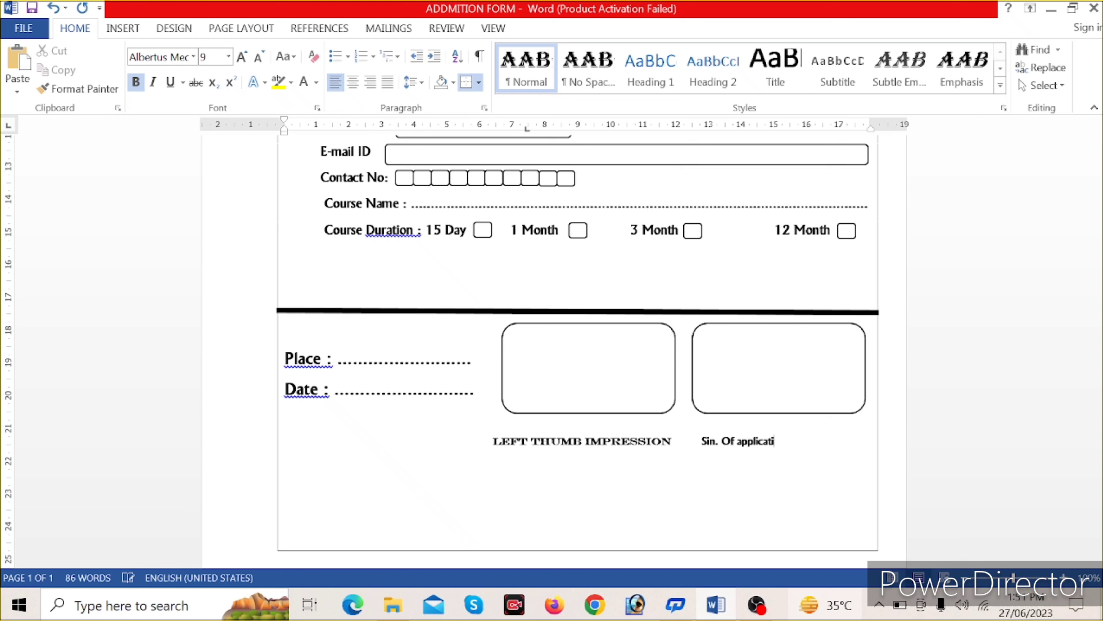
text(on)
drag(835, 441, 746, 440)
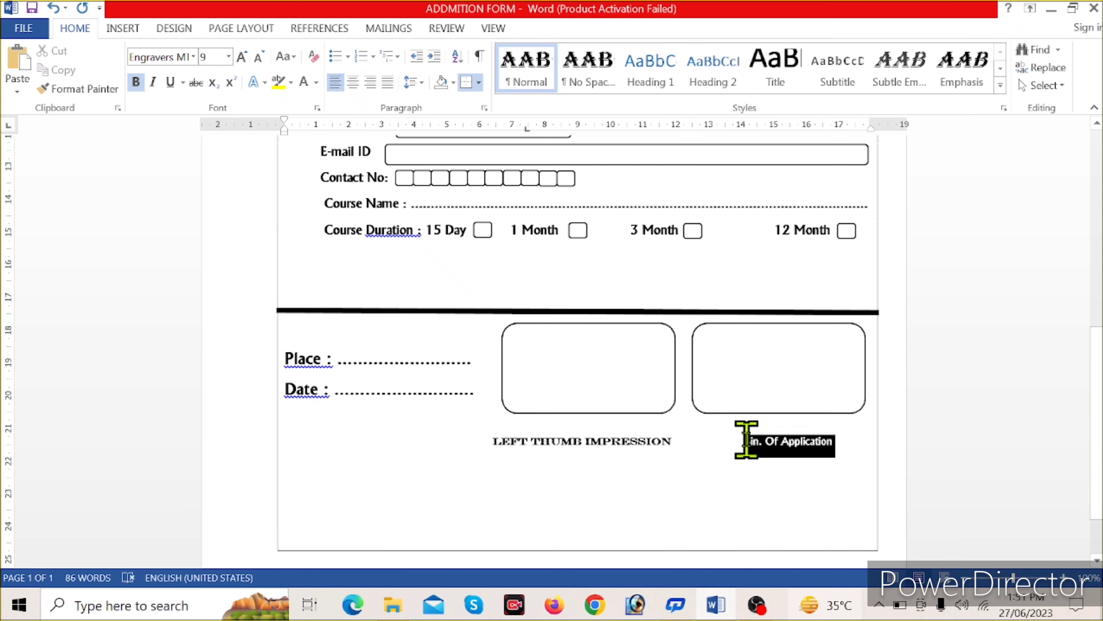
click(811, 500)
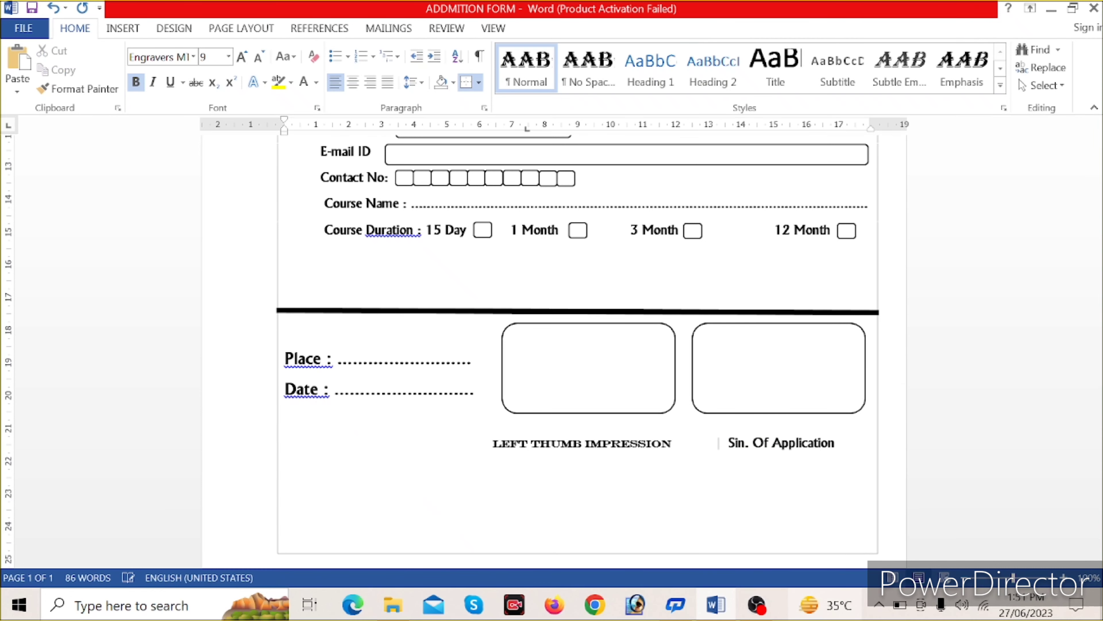
Step: Add a 'CENTER HEAD' heading lower right with an Albertus 'Sign' line beneath
double_click(682, 497)
text(CENTER HEAD)
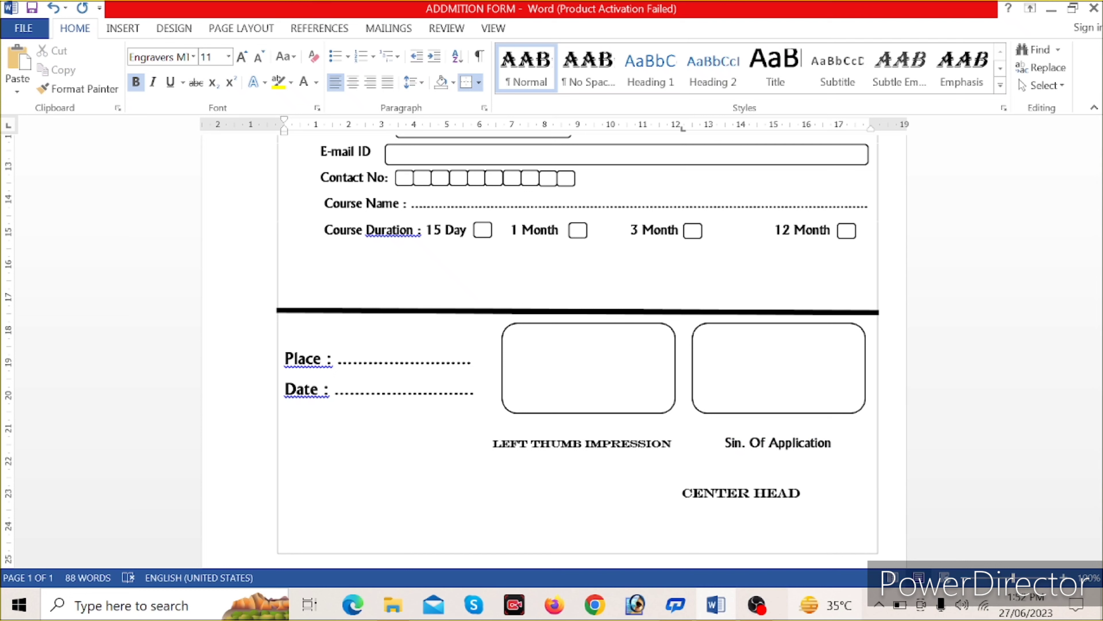
double_click(684, 518)
click(193, 57)
click(174, 190)
text(S)
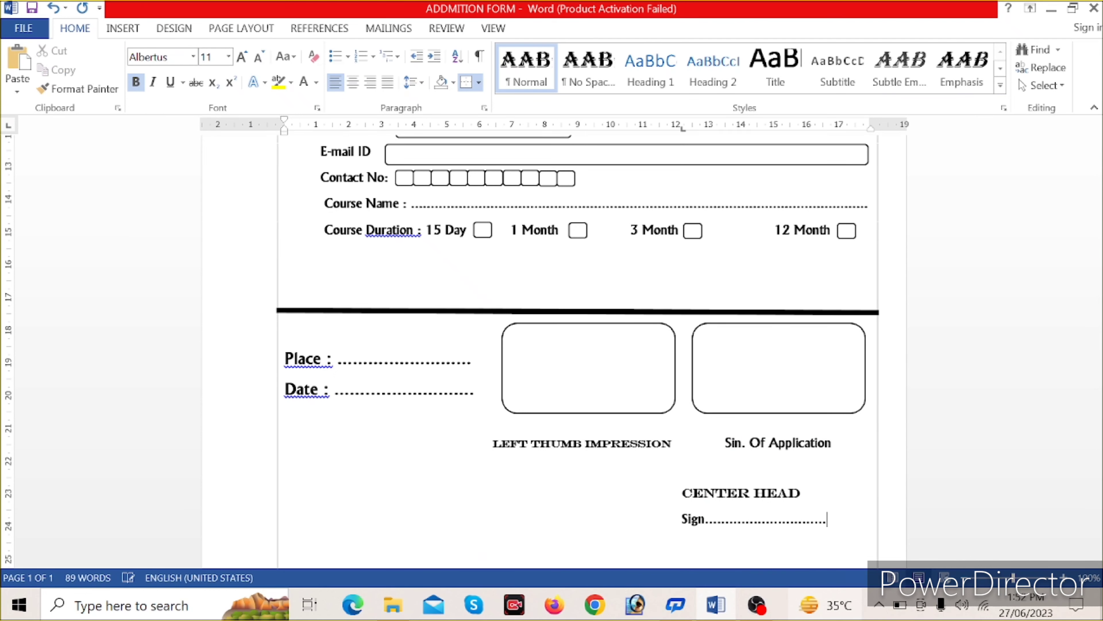
scroll(670, 419, down, 3)
scroll(670, 419, up, 15)
mouse_move(1028, 578)
mouse_down()
mouse_move(965, 583)
mouse_move(986, 578)
mouse_up()
right_click(382, 493)
click(476, 302)
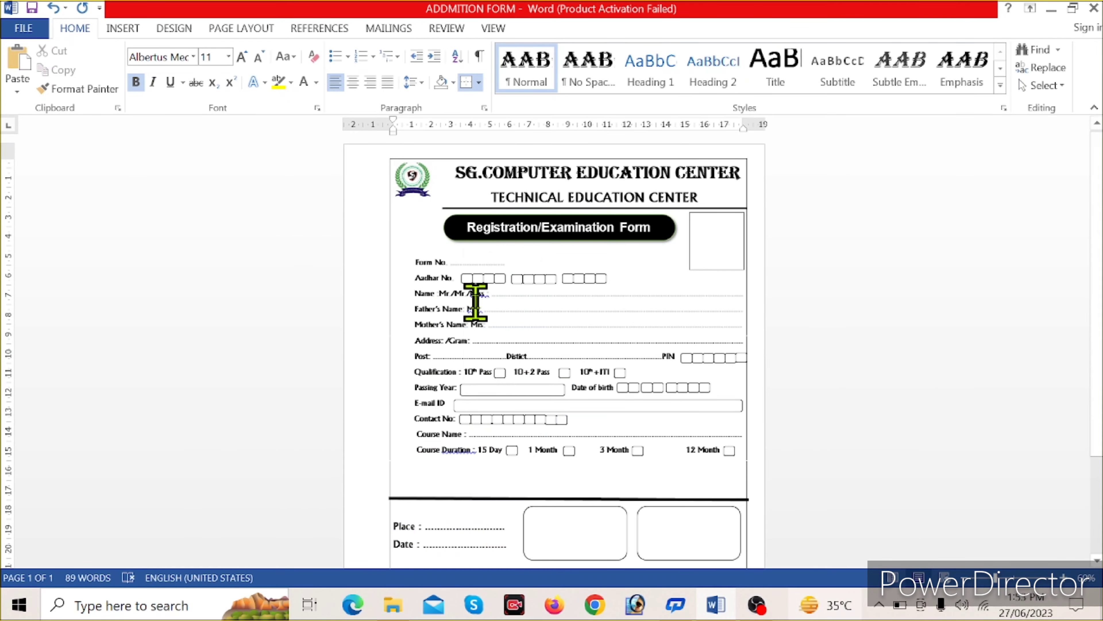
right_click(470, 453)
drag(987, 578, 1027, 579)
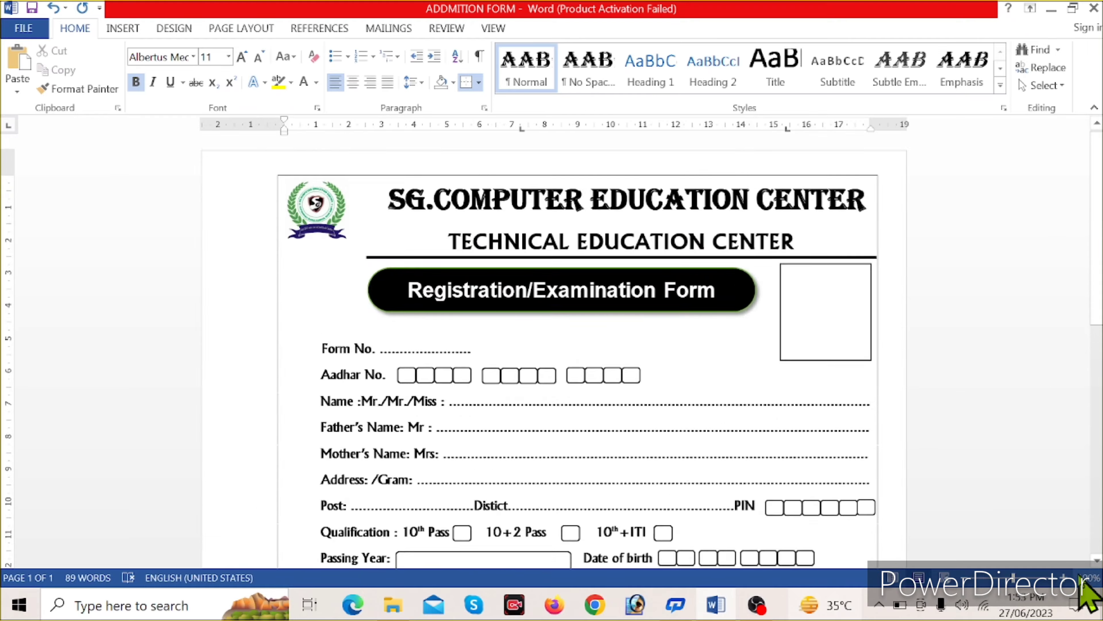
drag(1097, 241, 1100, 448)
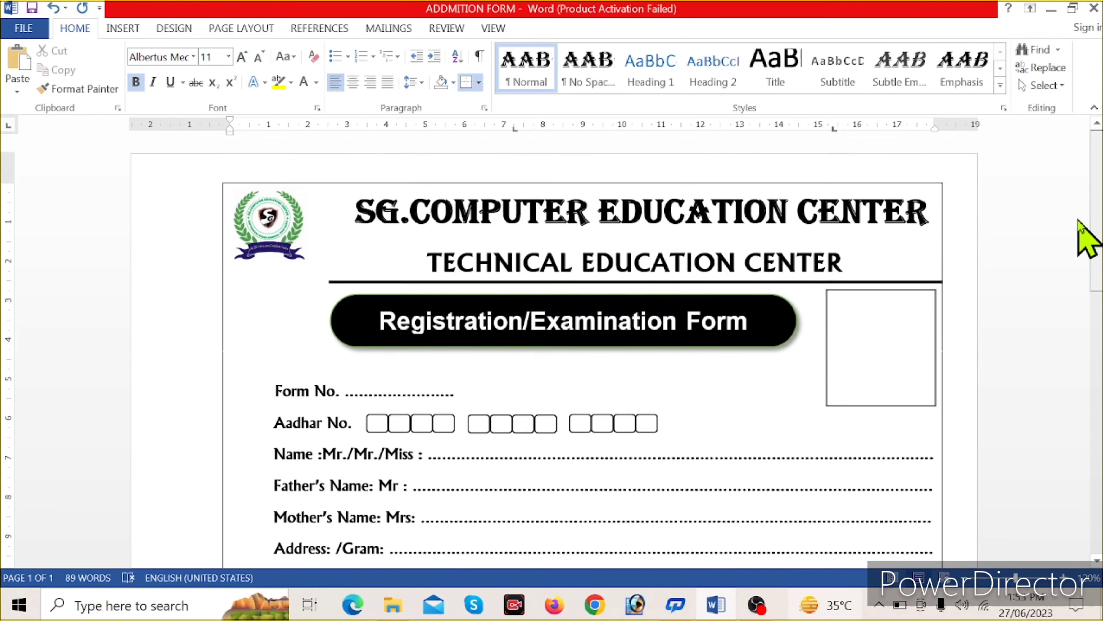
scroll(1046, 390, down, 5)
scroll(1046, 389, down, 2)
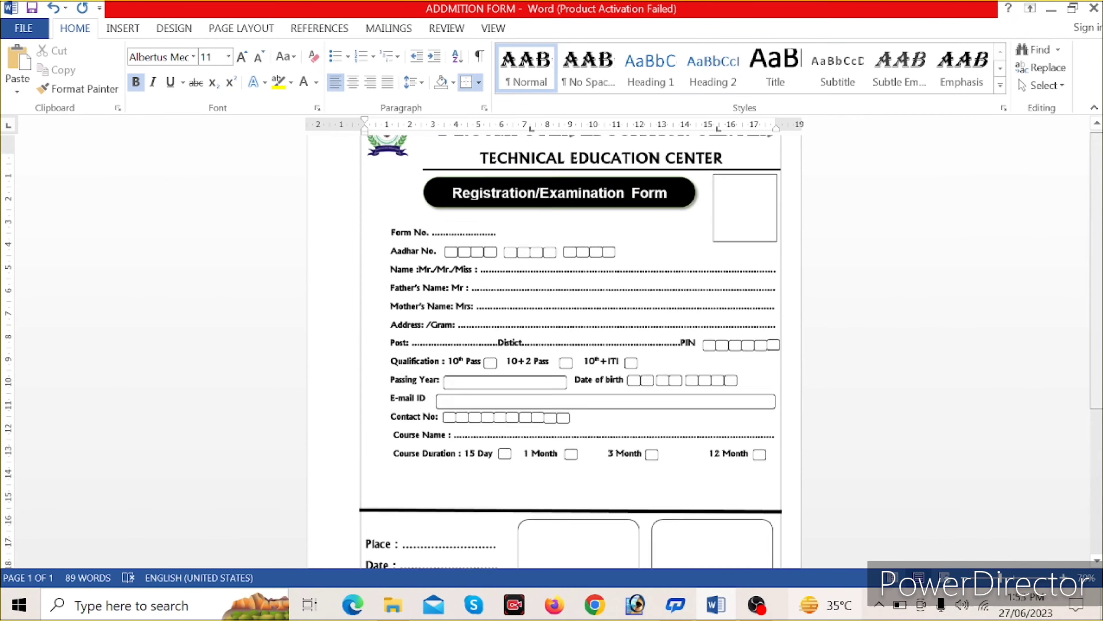